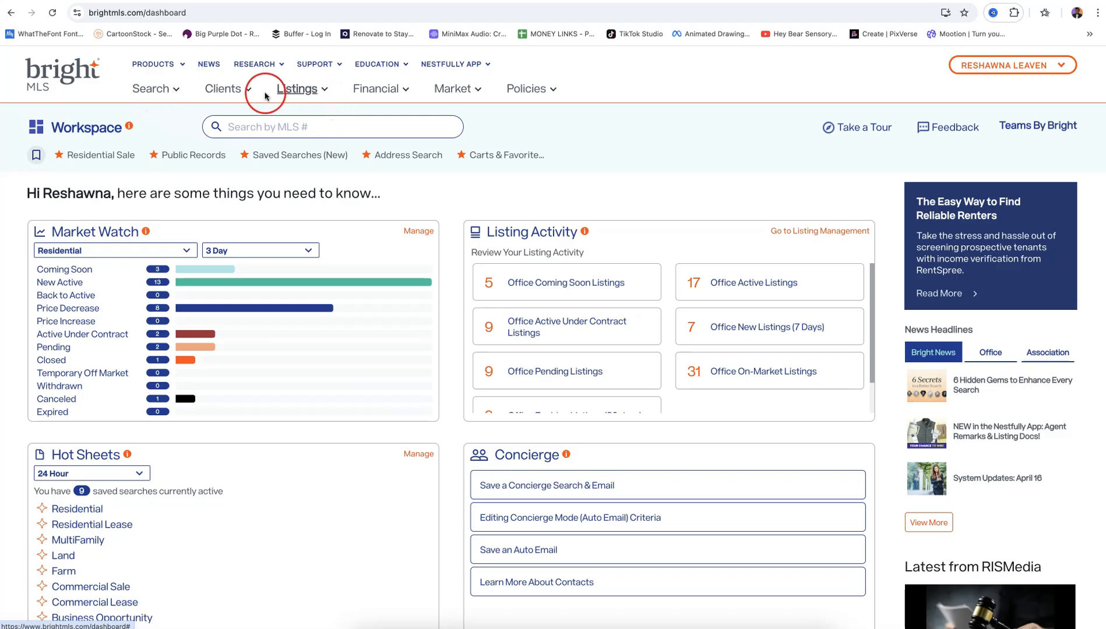
Build an Inventory search for brokerages KWR13 and KWR30, Residential only, excluding Active Under Contract
click(170, 92)
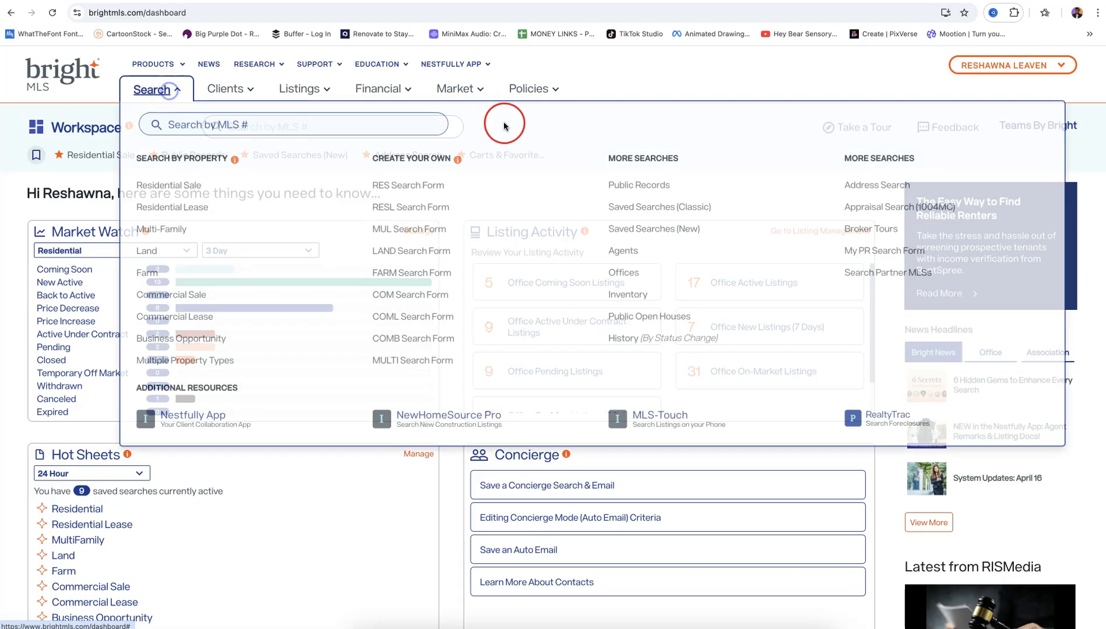
click(694, 295)
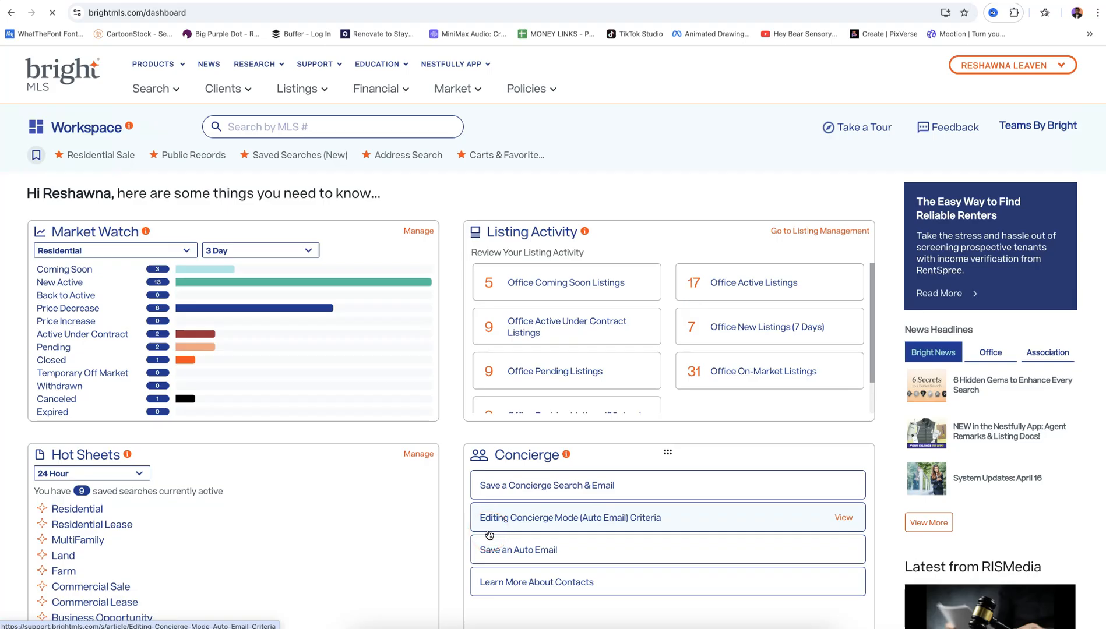
click(350, 218)
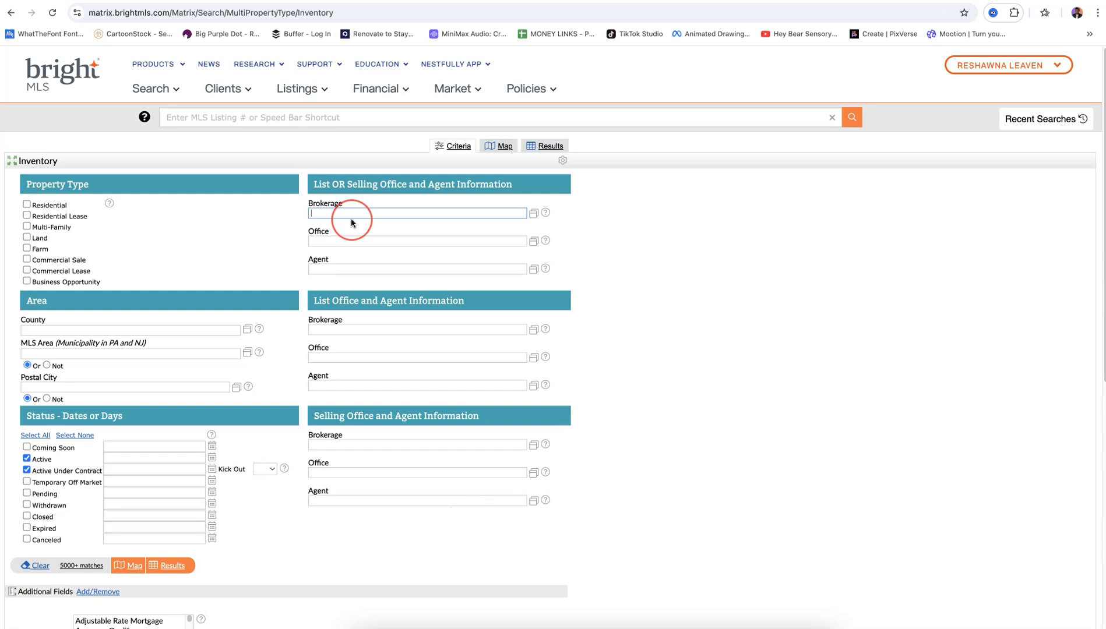
text(kwr13)
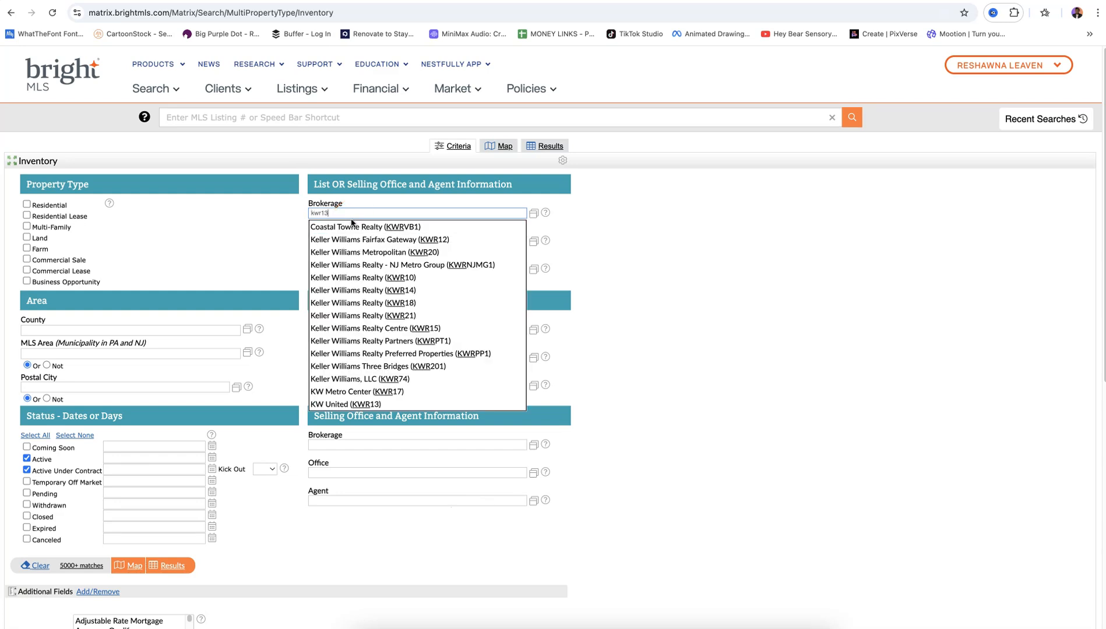
click(352, 226)
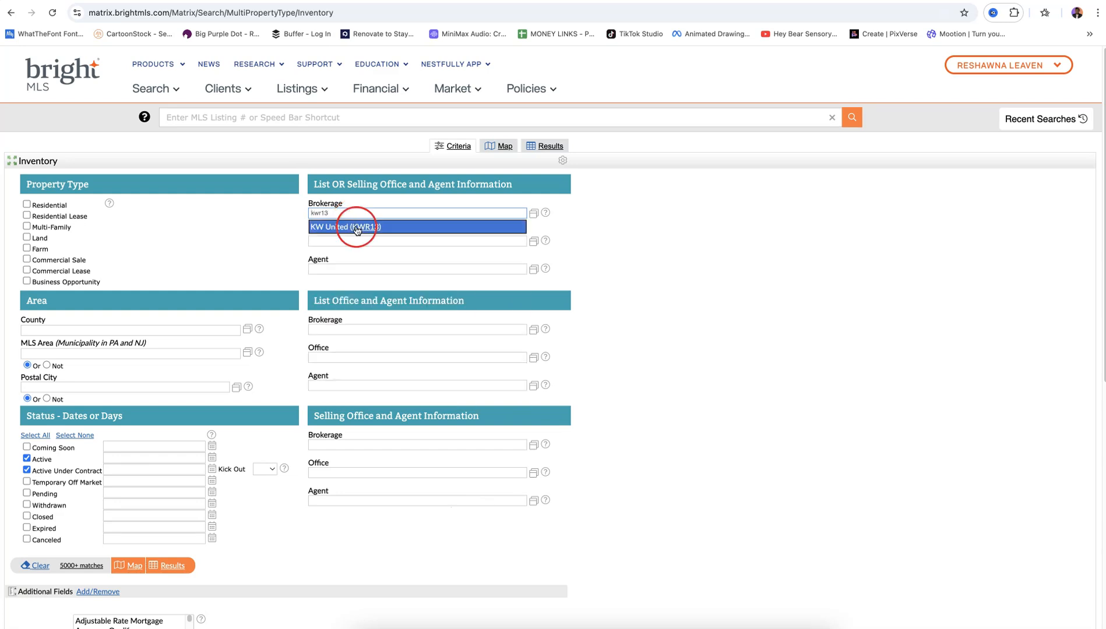
text(kwr3)
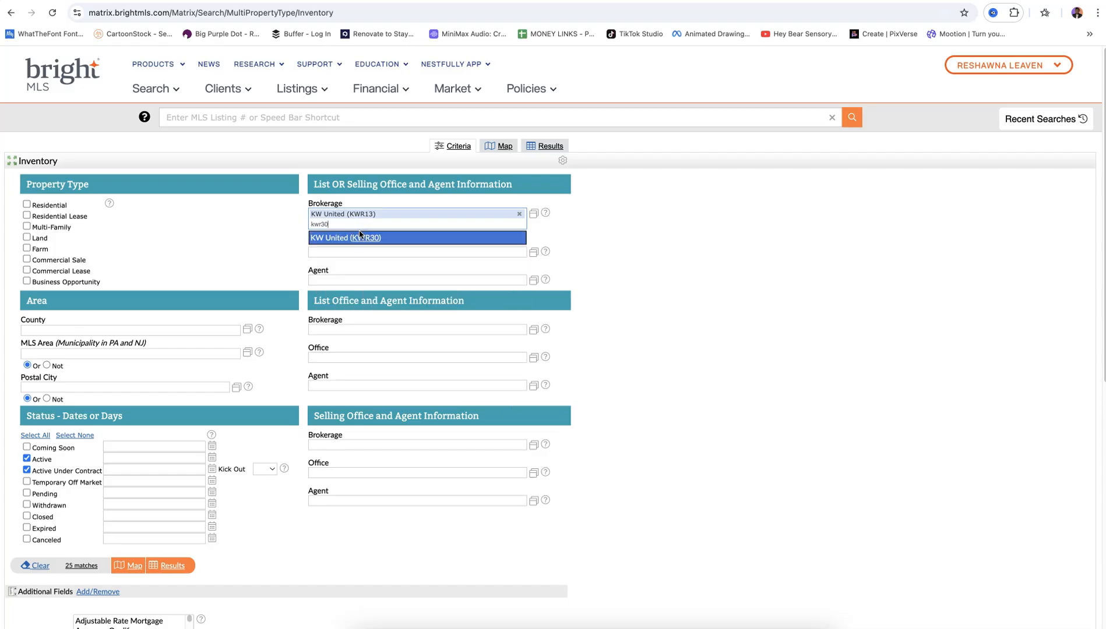
click(356, 236)
click(25, 204)
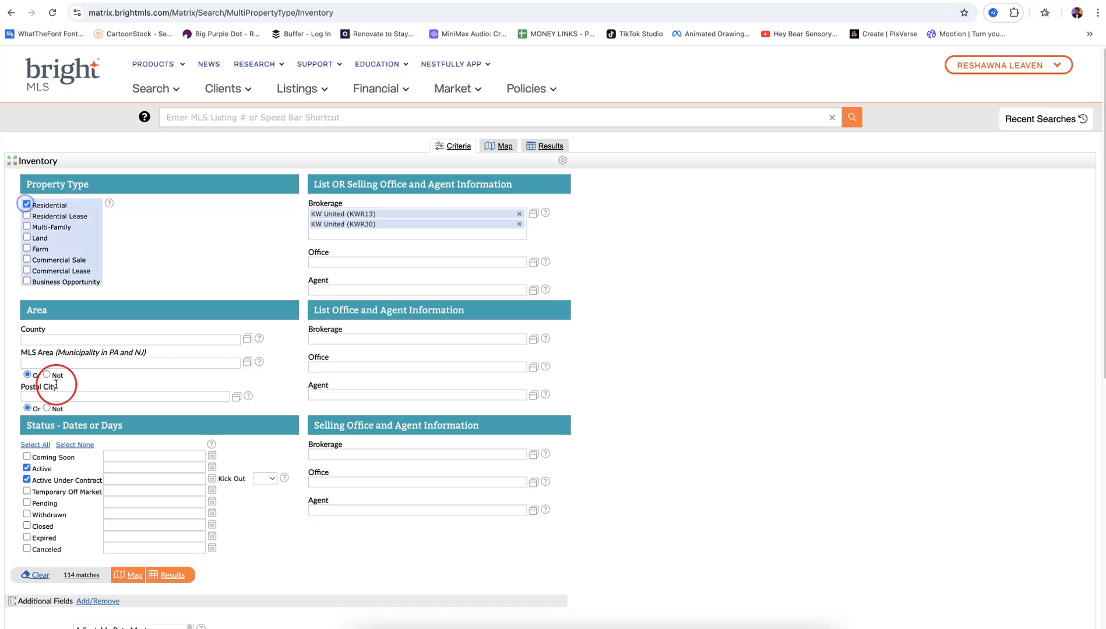
click(26, 479)
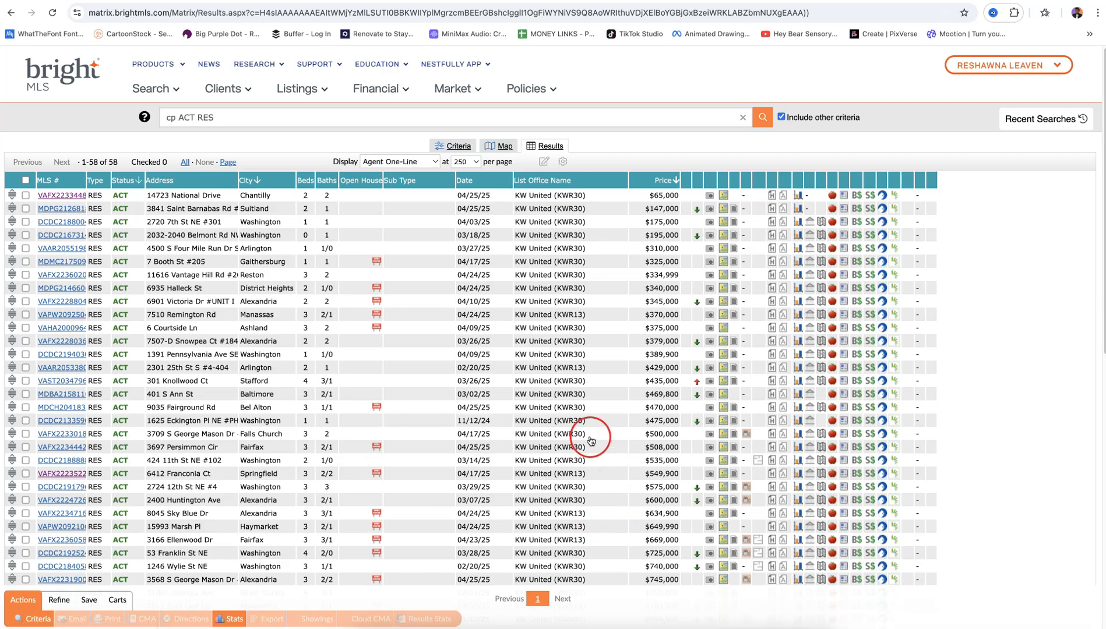
Scroll through the 58 KW United results and bring up the Save options
scroll(577, 439, down, 1)
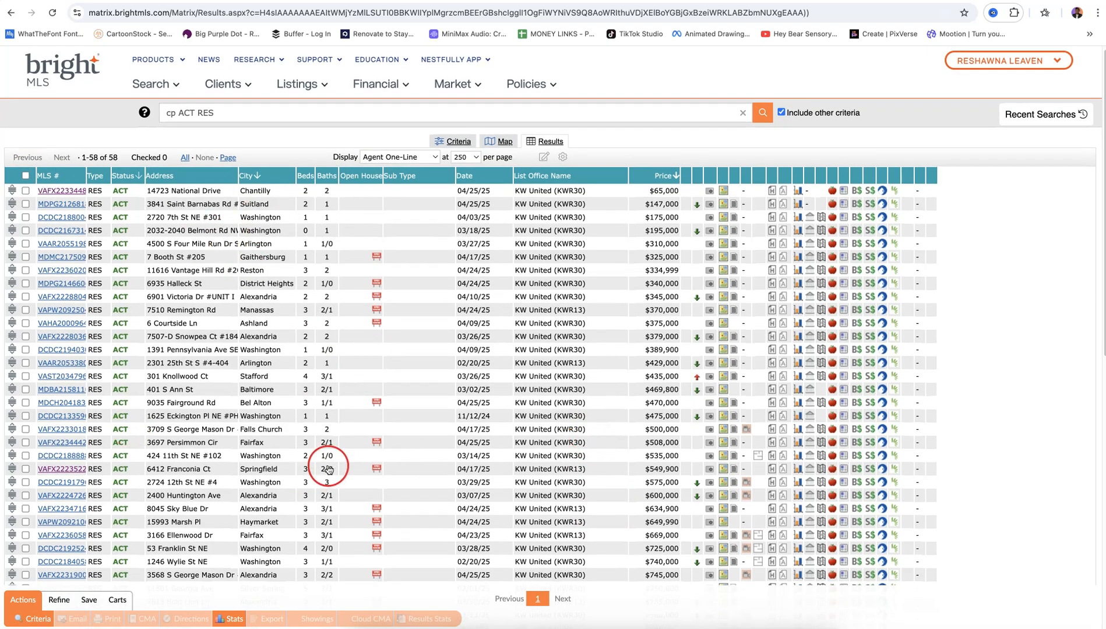
scroll(297, 467, down, 5)
scroll(306, 471, up, 5)
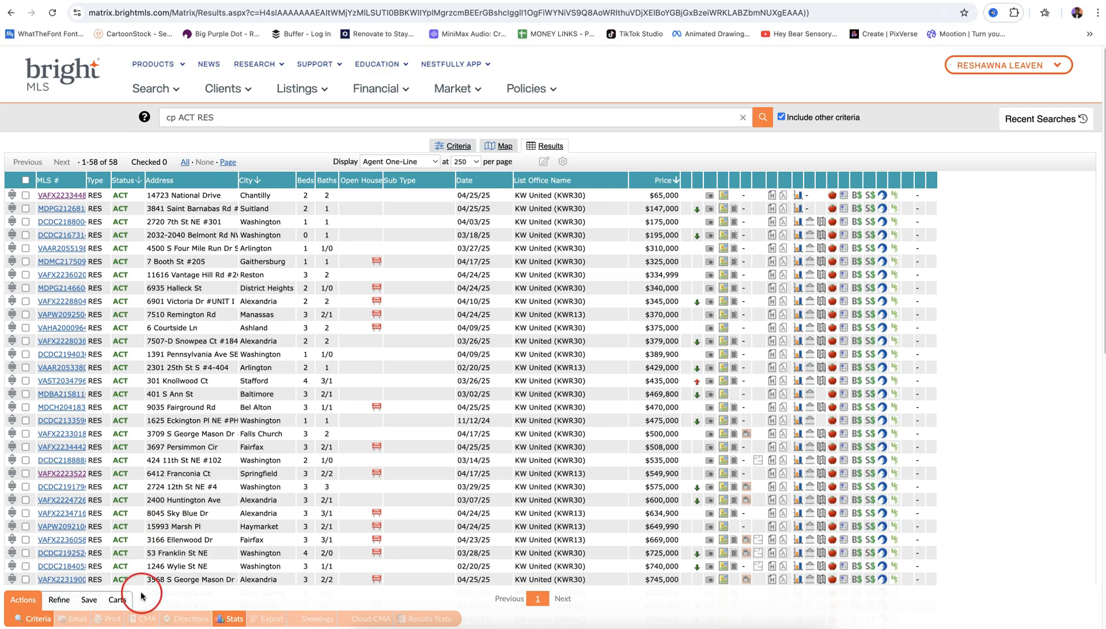
click(88, 602)
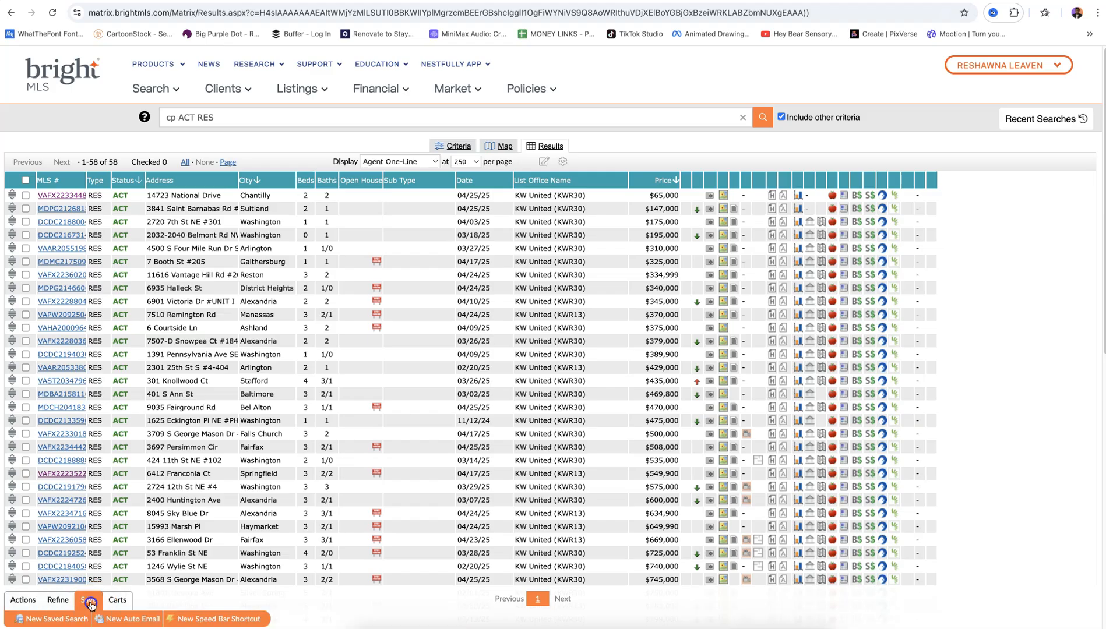
Create a new saved search named 'KW United Listings'
click(57, 619)
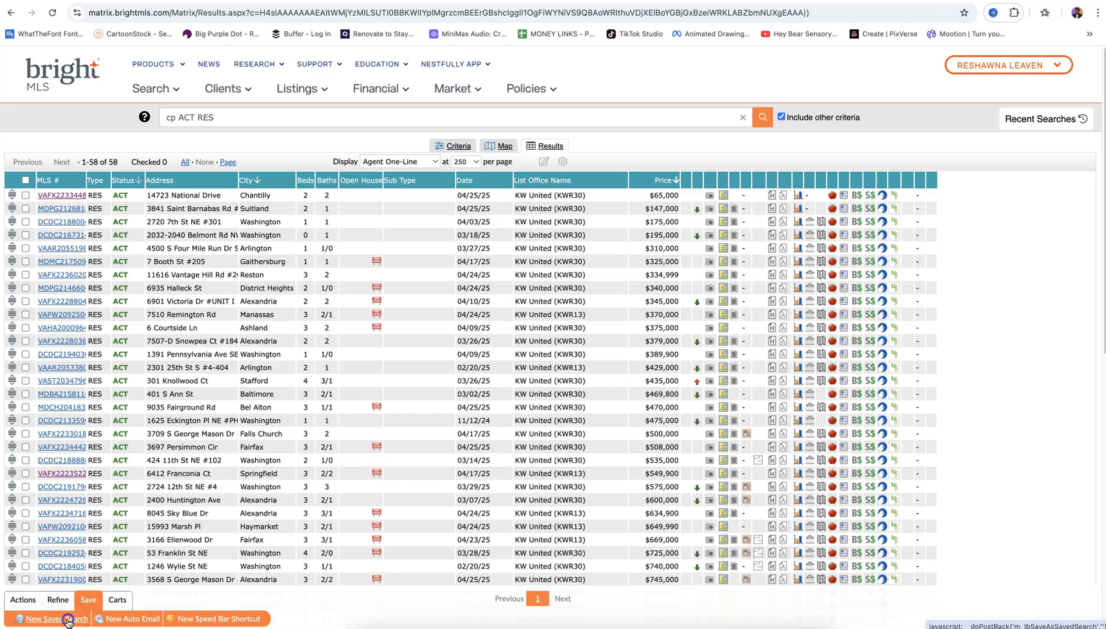
click(125, 183)
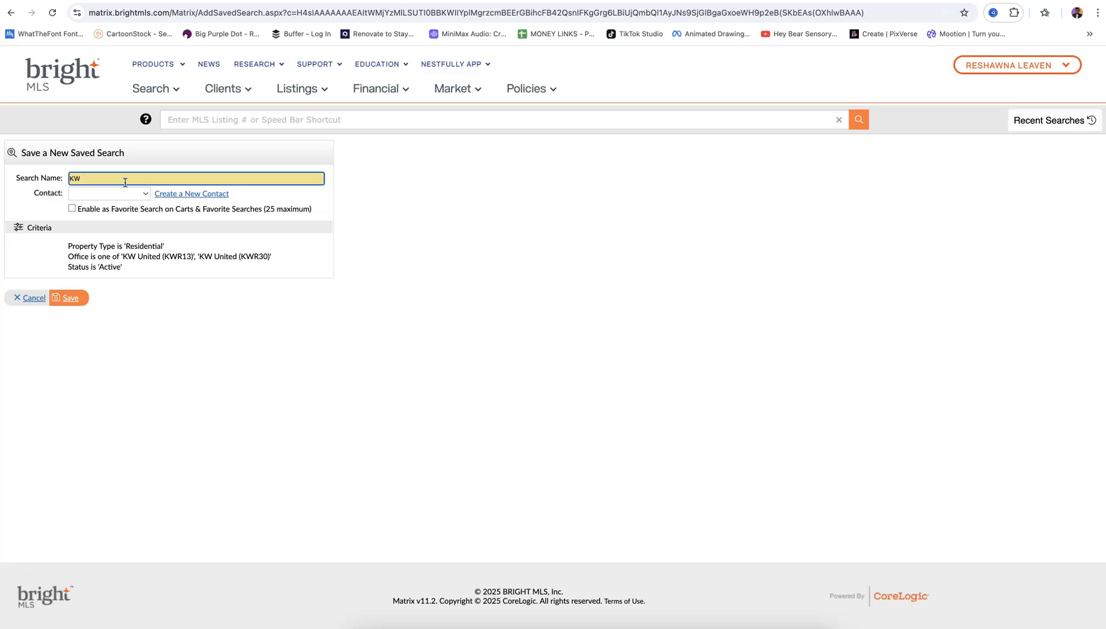
text(ted Listings)
click(70, 299)
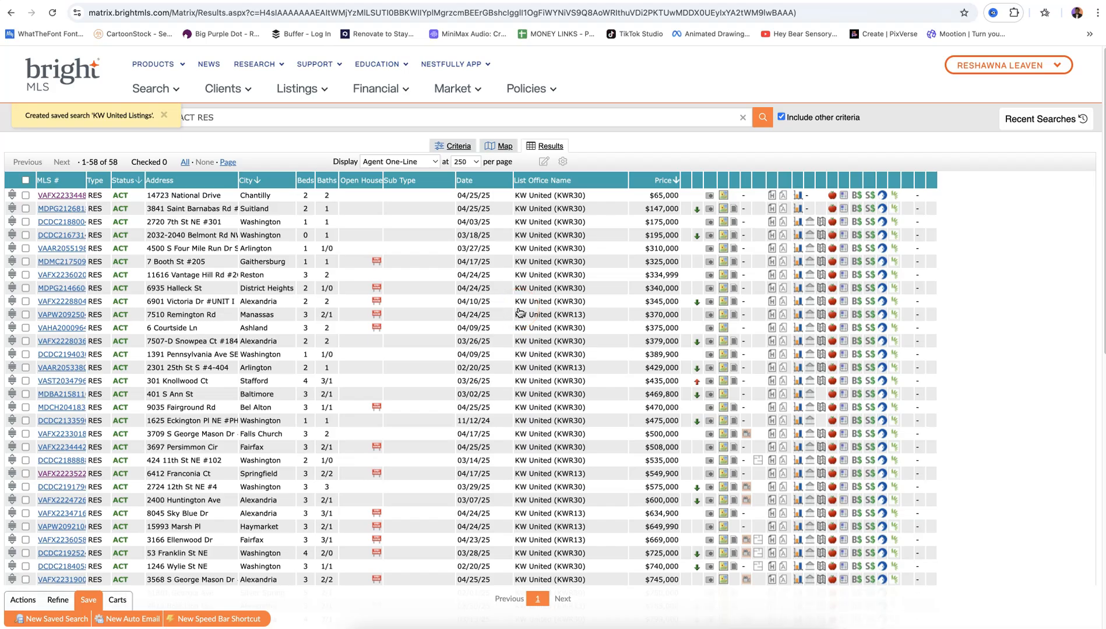
Open Saved Searches (Classic), sort by My Last Run newest first, and expand KW United Listings
click(170, 93)
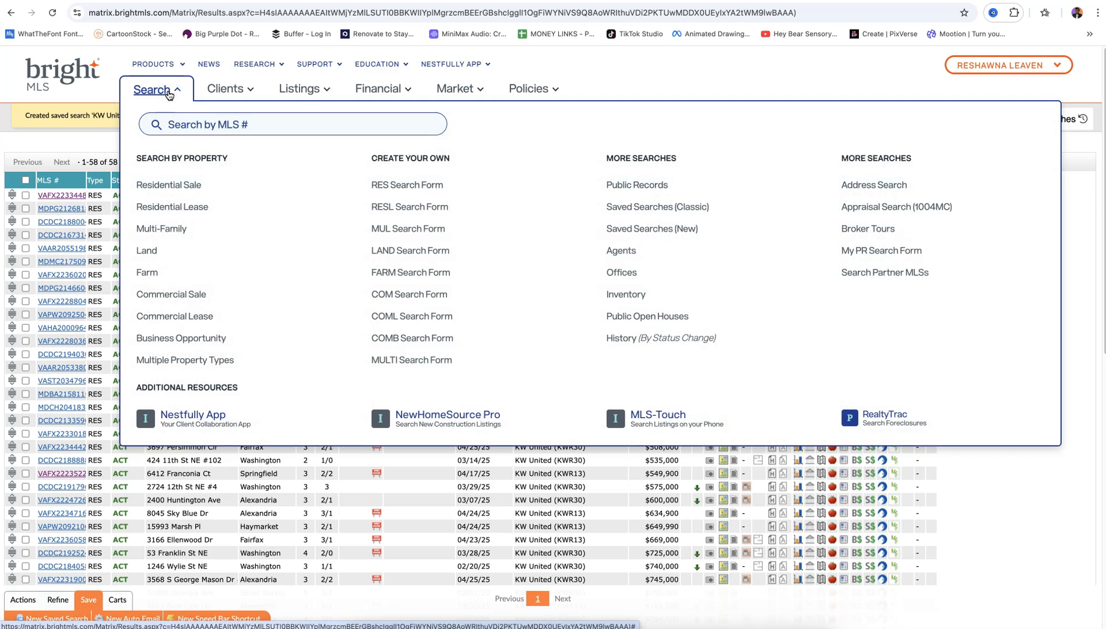
click(654, 207)
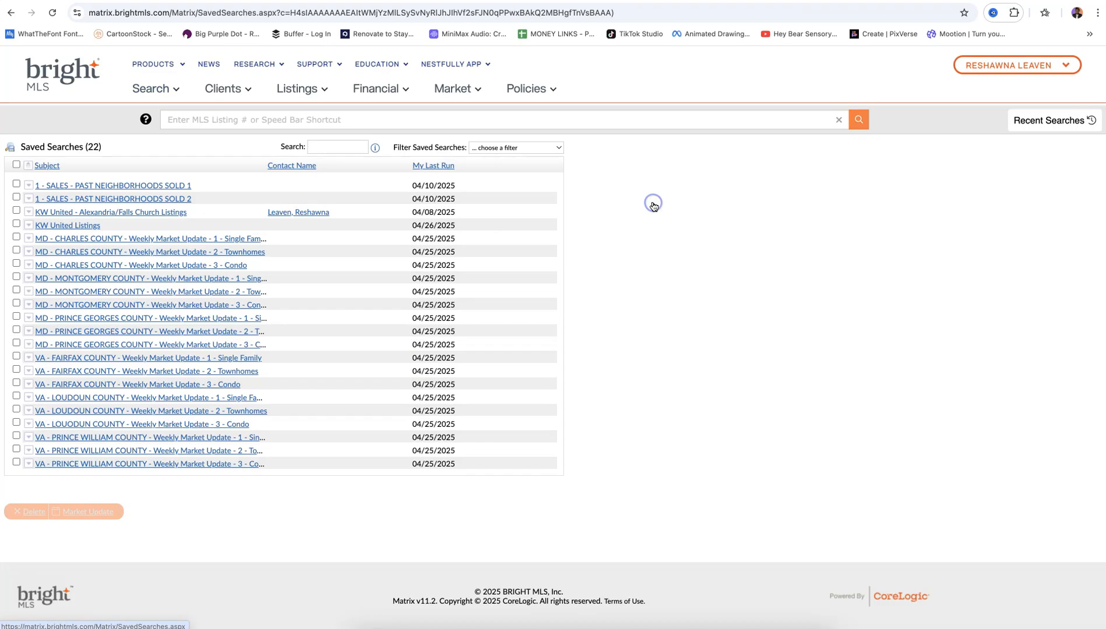
click(698, 301)
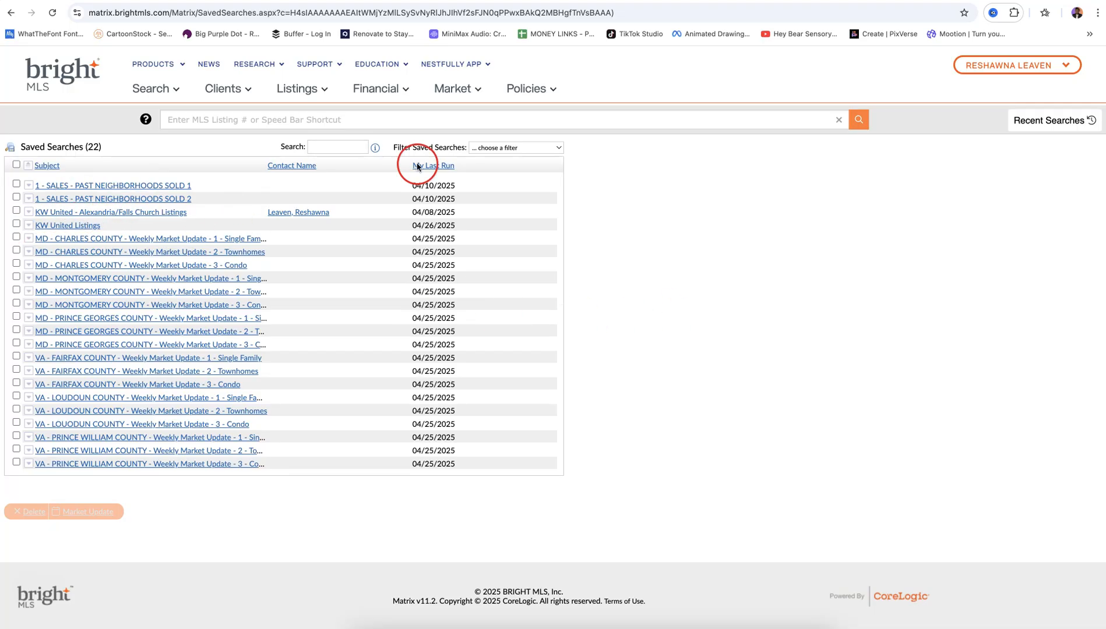
click(433, 165)
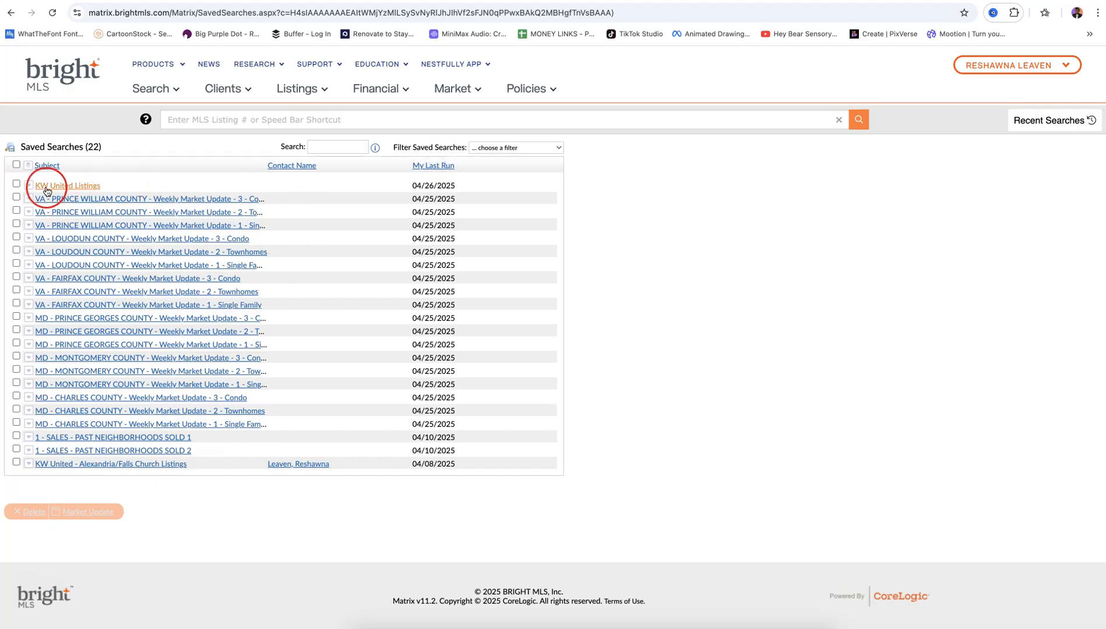
click(29, 185)
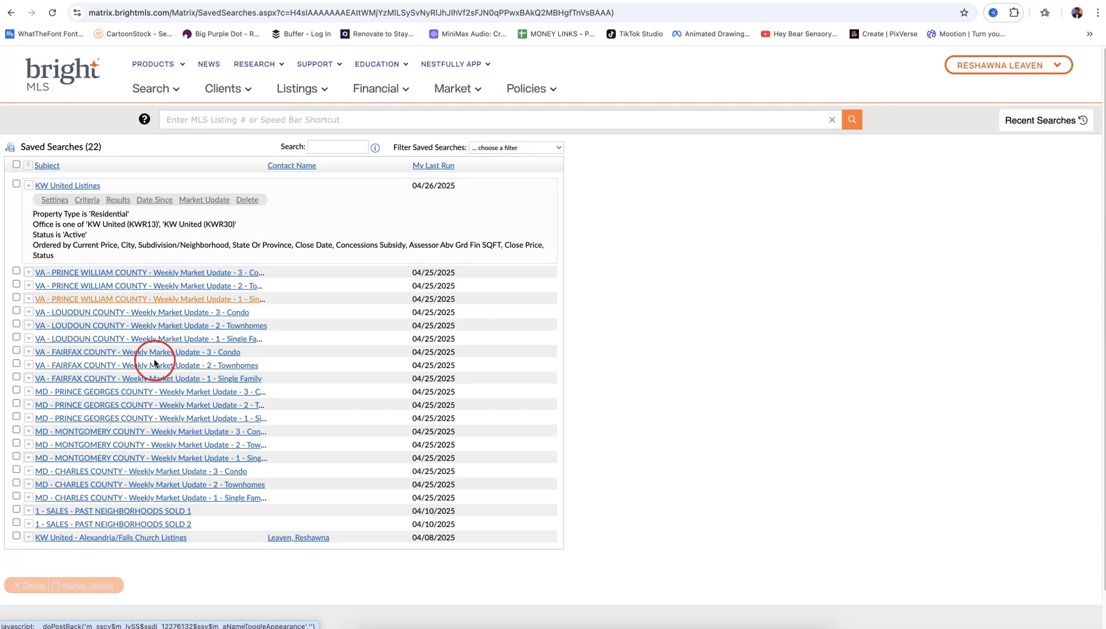
Run the KW United Listings search and sort its results by city
click(119, 202)
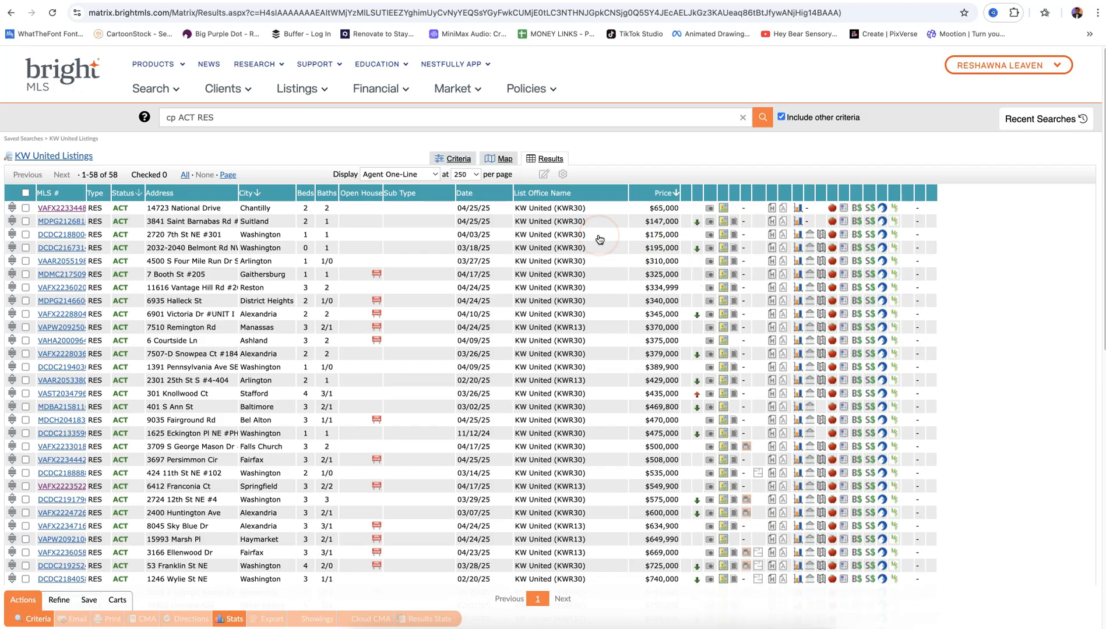
scroll(599, 239, down, 1)
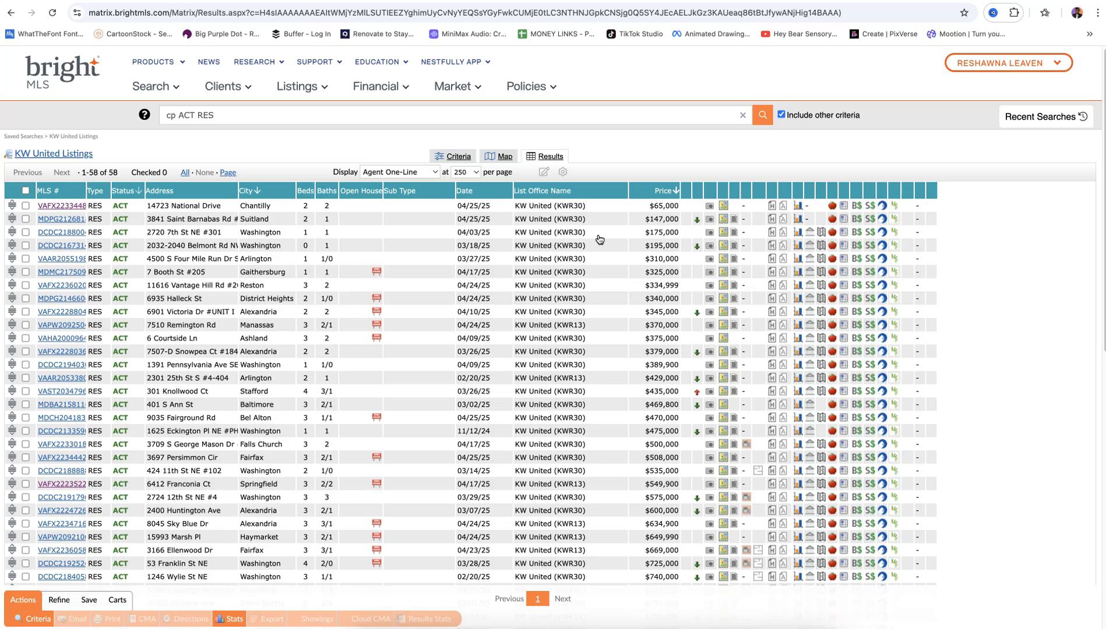
scroll(600, 239, down, 1)
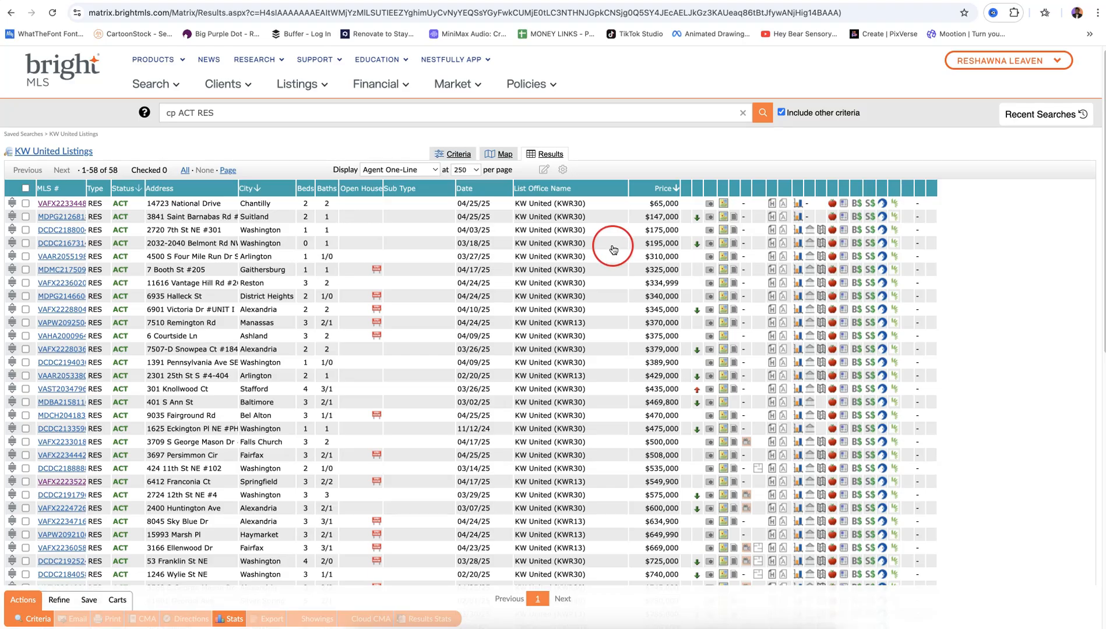
scroll(445, 445, down, 3)
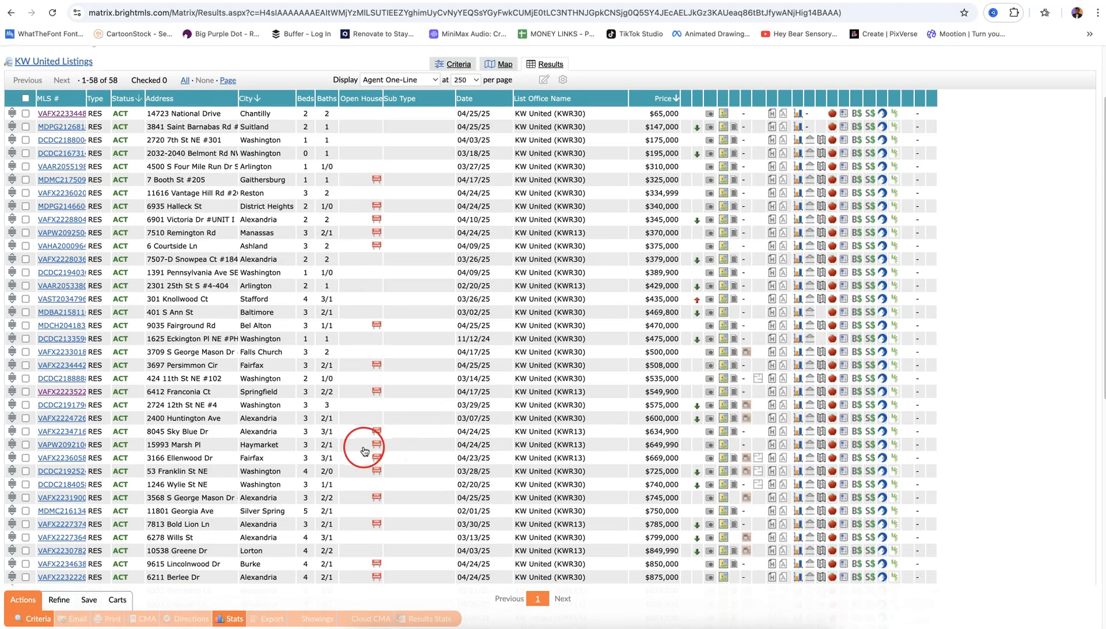
click(257, 97)
click(342, 195)
click(250, 97)
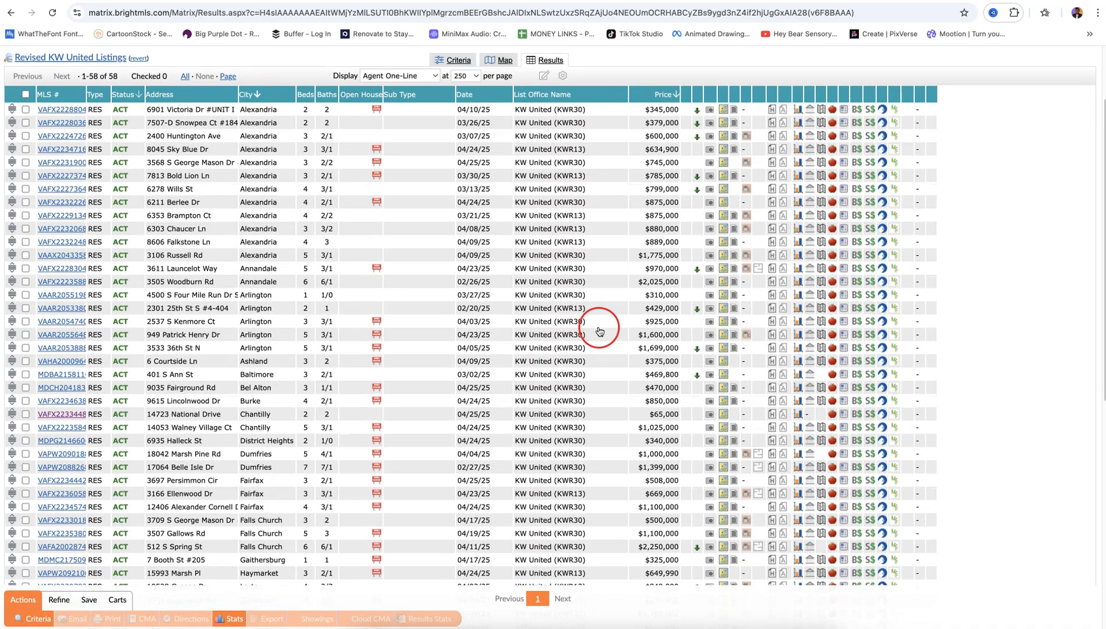
scroll(600, 331, down, 5)
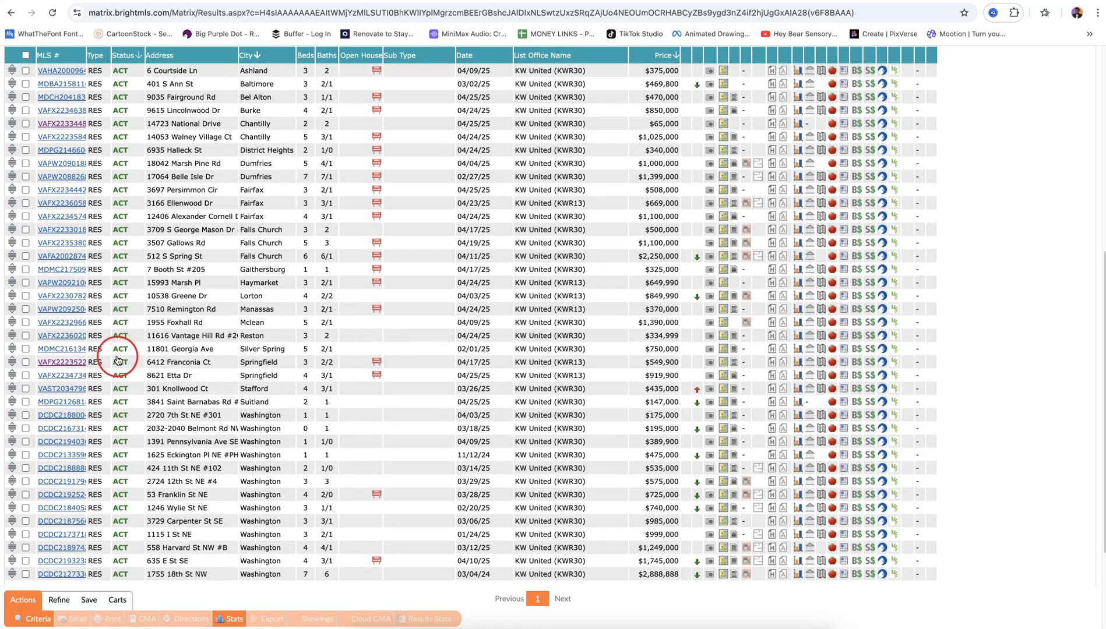
click(63, 361)
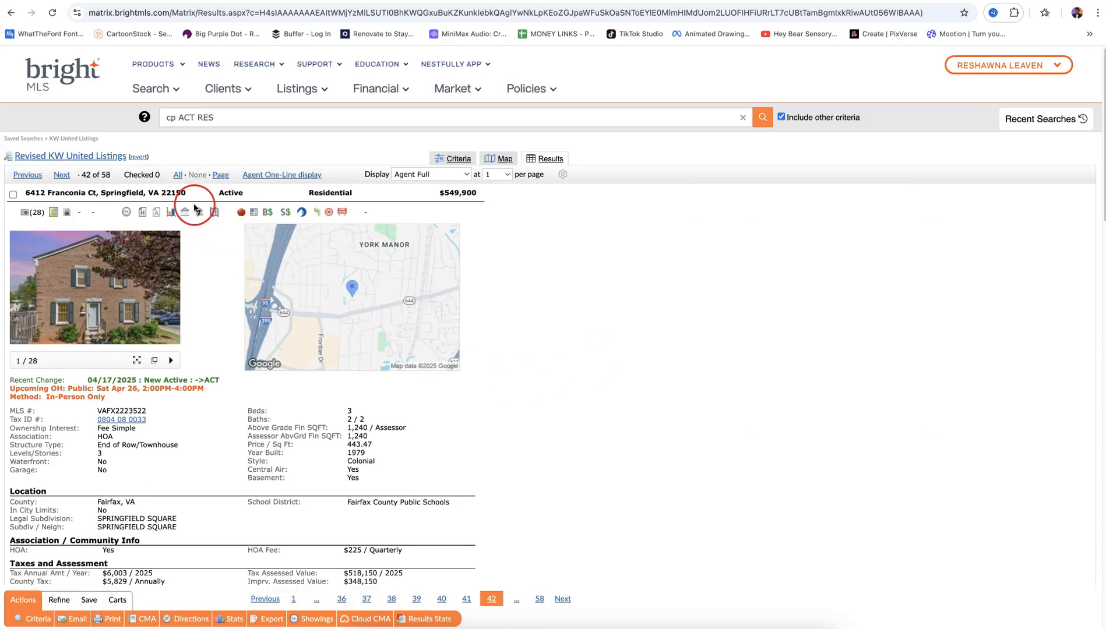
drag(186, 194, 27, 194)
key(super+c)
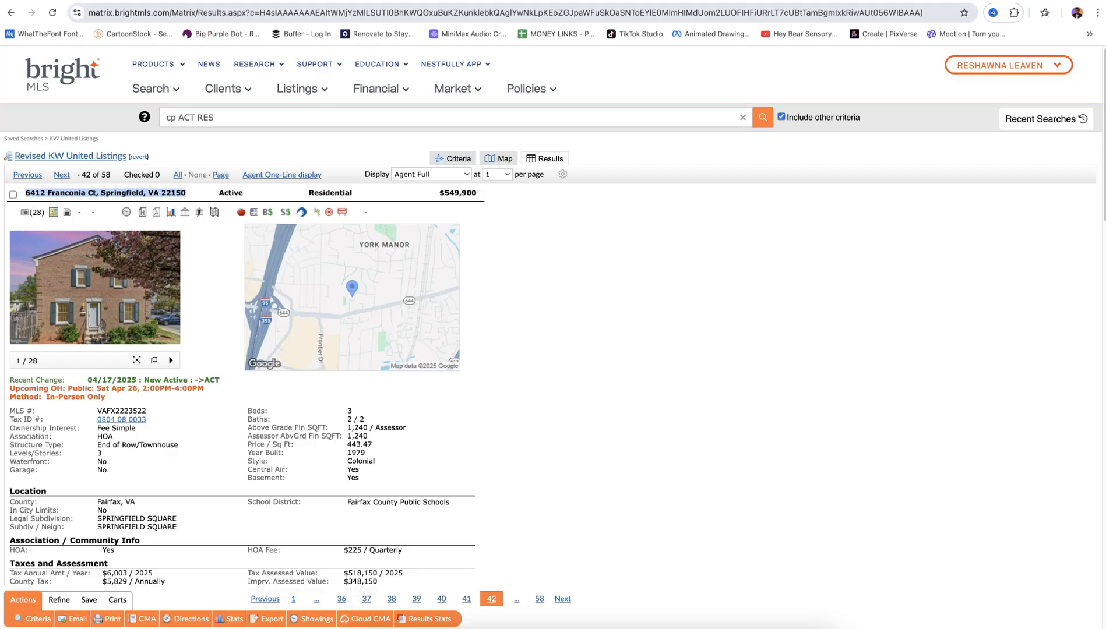
click(245, 1)
click(865, 262)
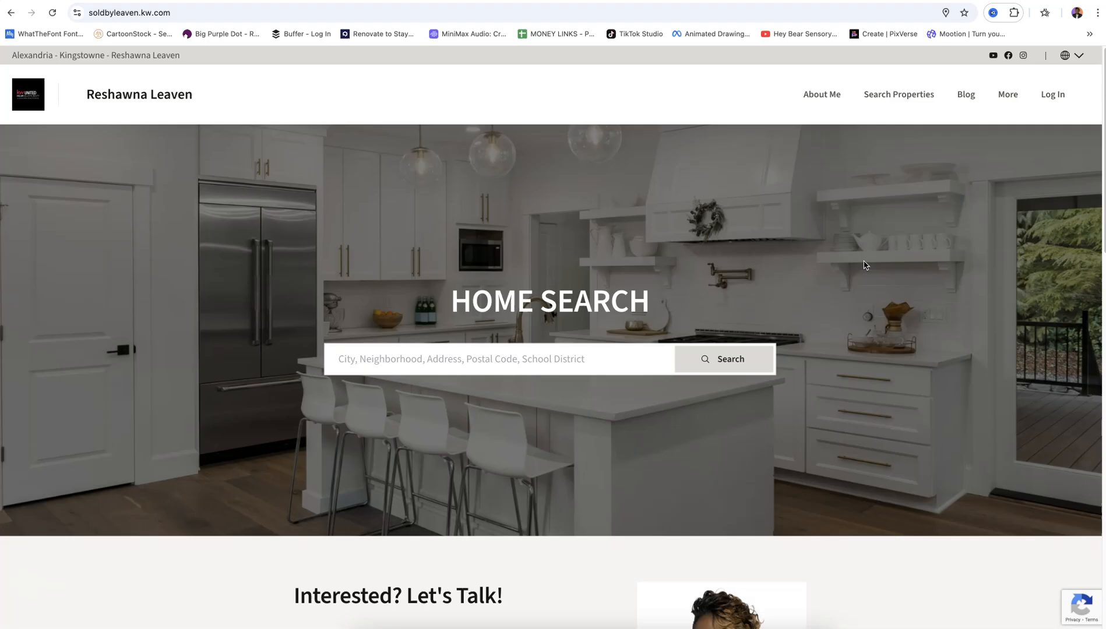
scroll(907, 336, down, 3)
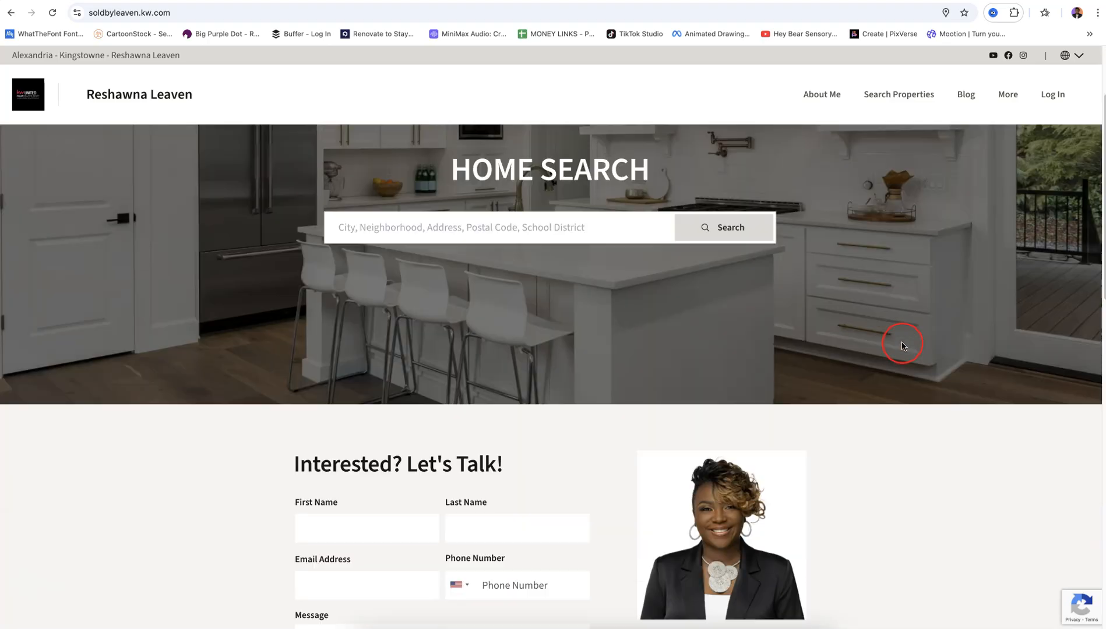
scroll(901, 345, down, 5)
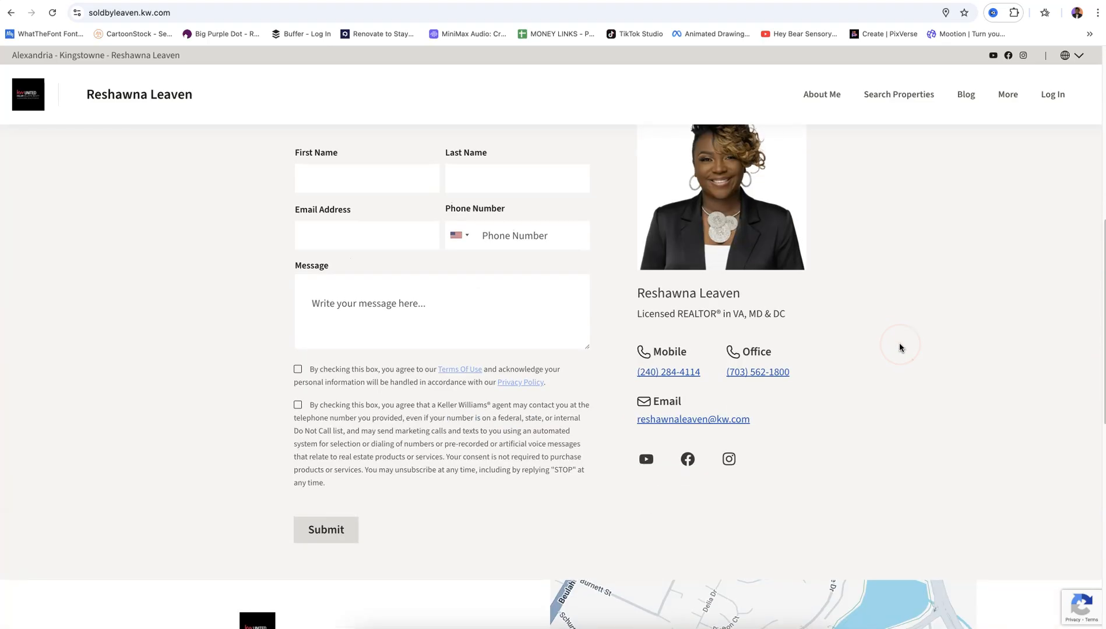
scroll(899, 343, down, 6)
scroll(975, 333, up, 9)
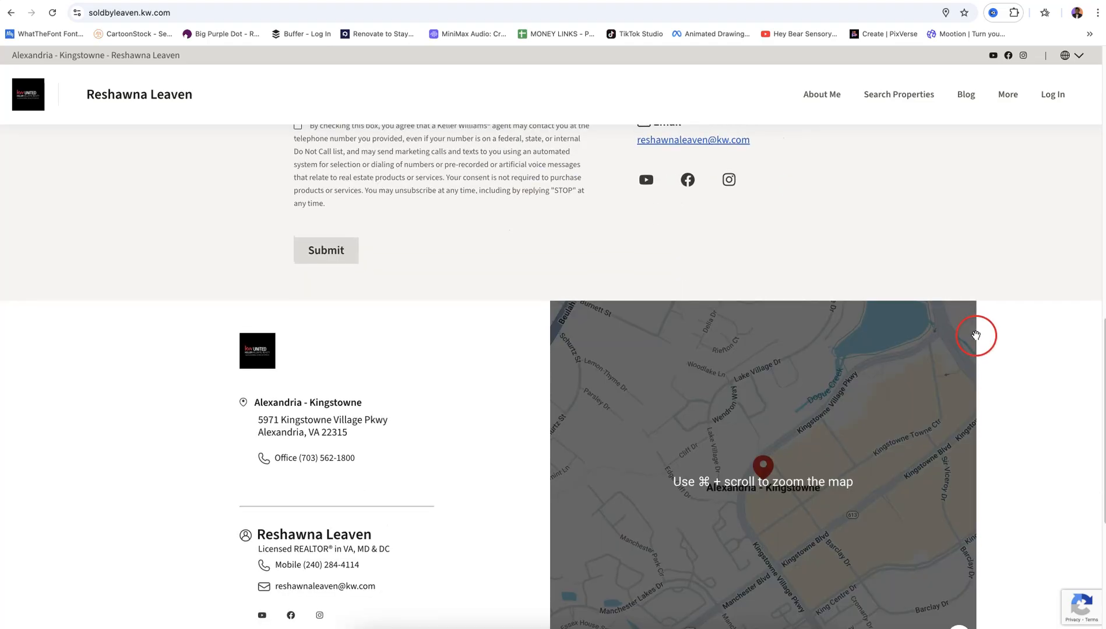
scroll(977, 337, up, 5)
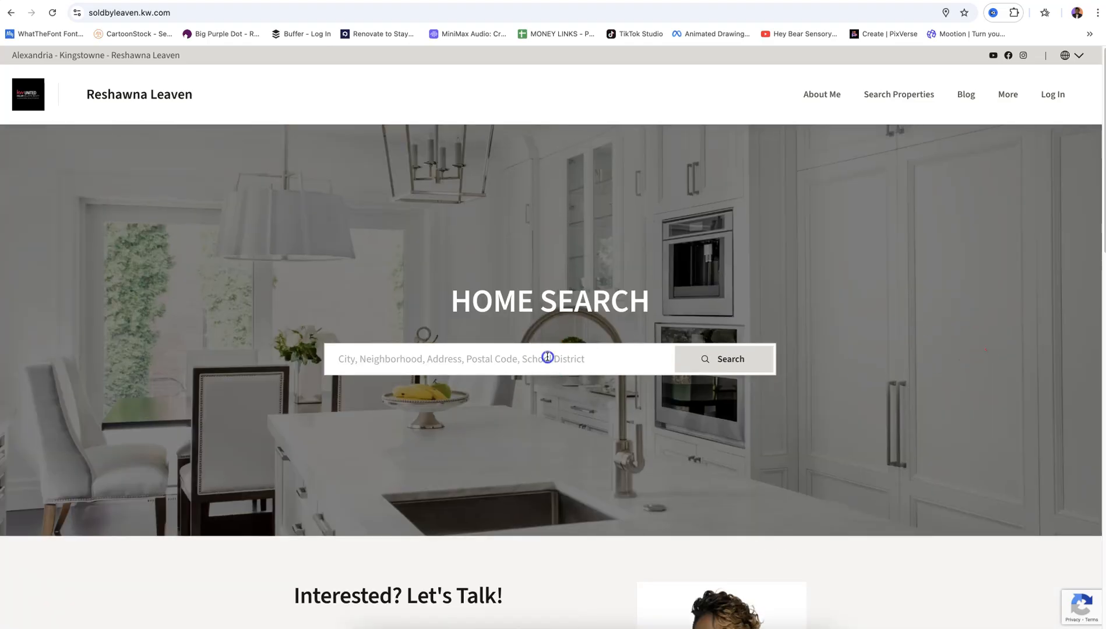
click(548, 358)
key(super+v)
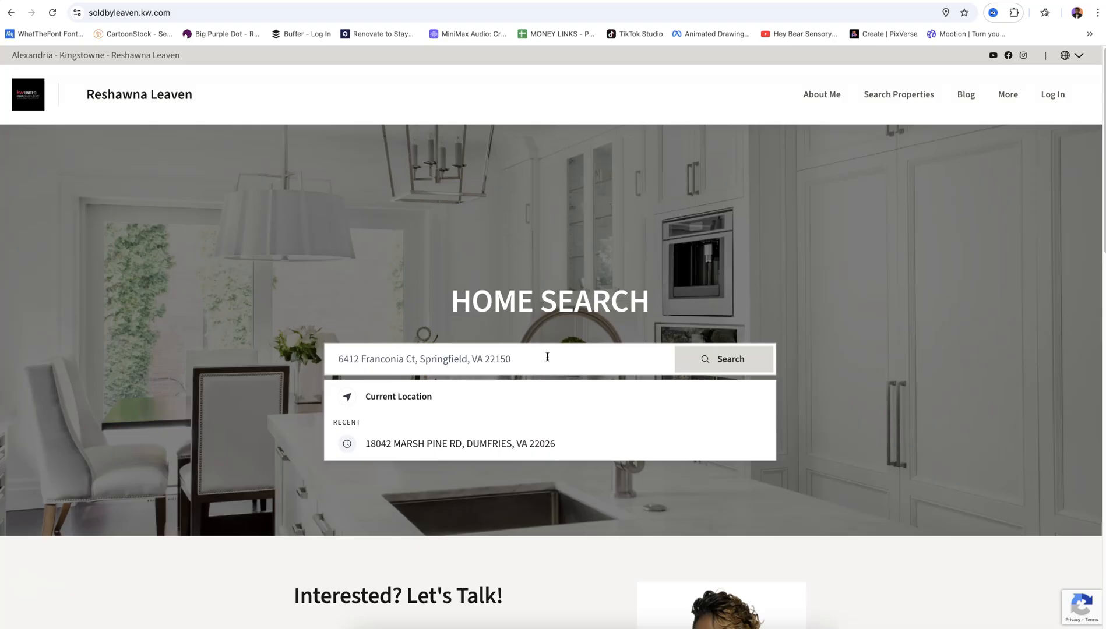
click(692, 368)
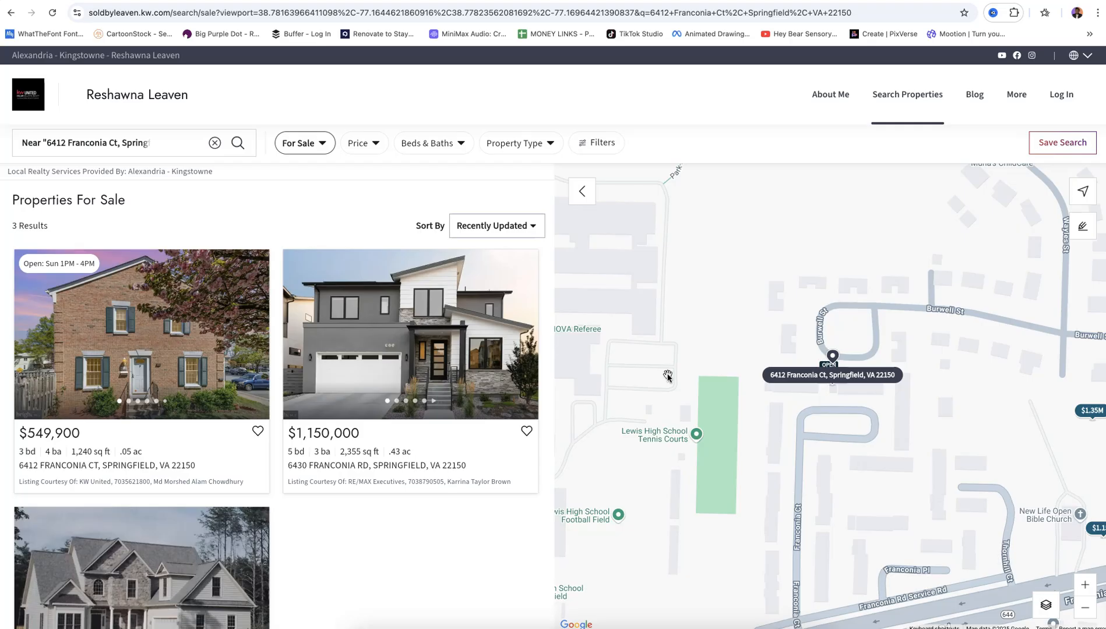
click(175, 341)
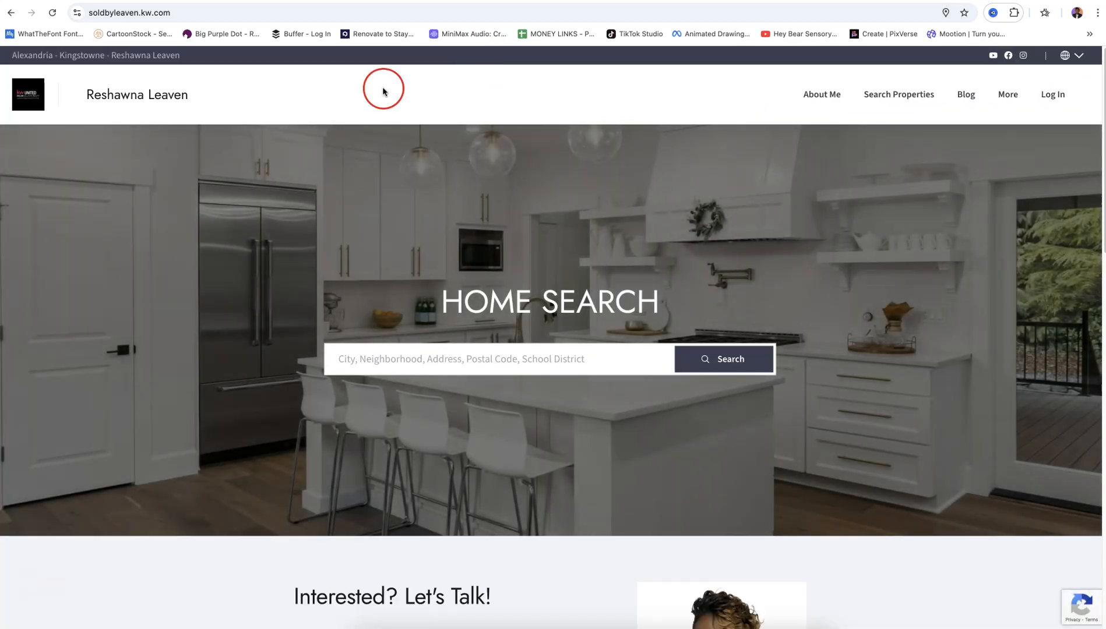
Append /openhouse to the Franconia Ct property URL to load its open-house sign-in page
click(11, 12)
click(475, 11)
click(488, 11)
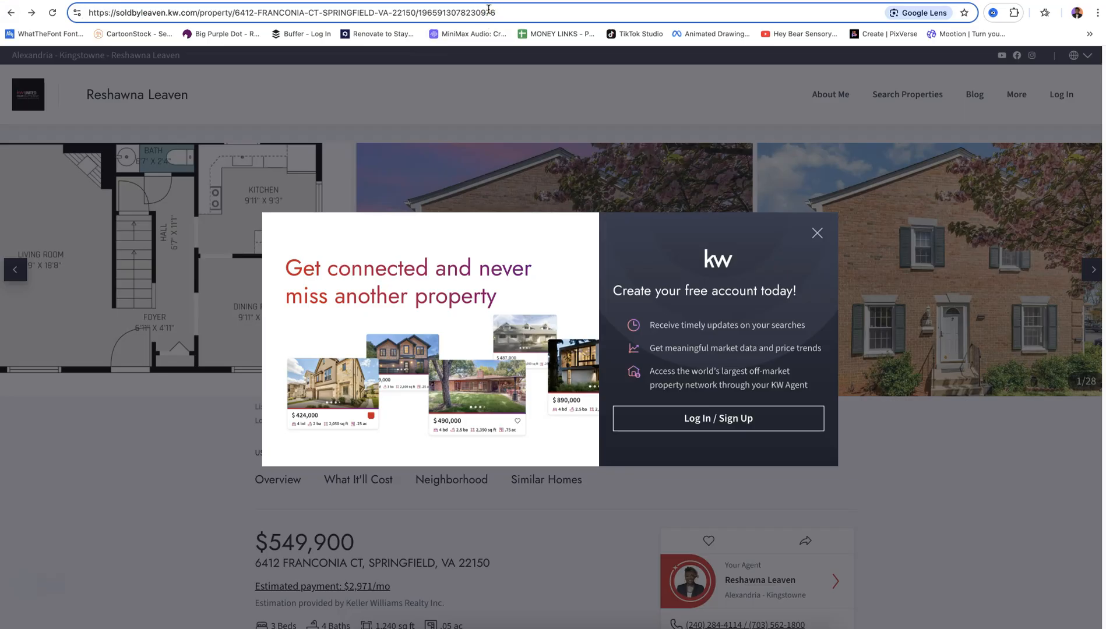
text(/)
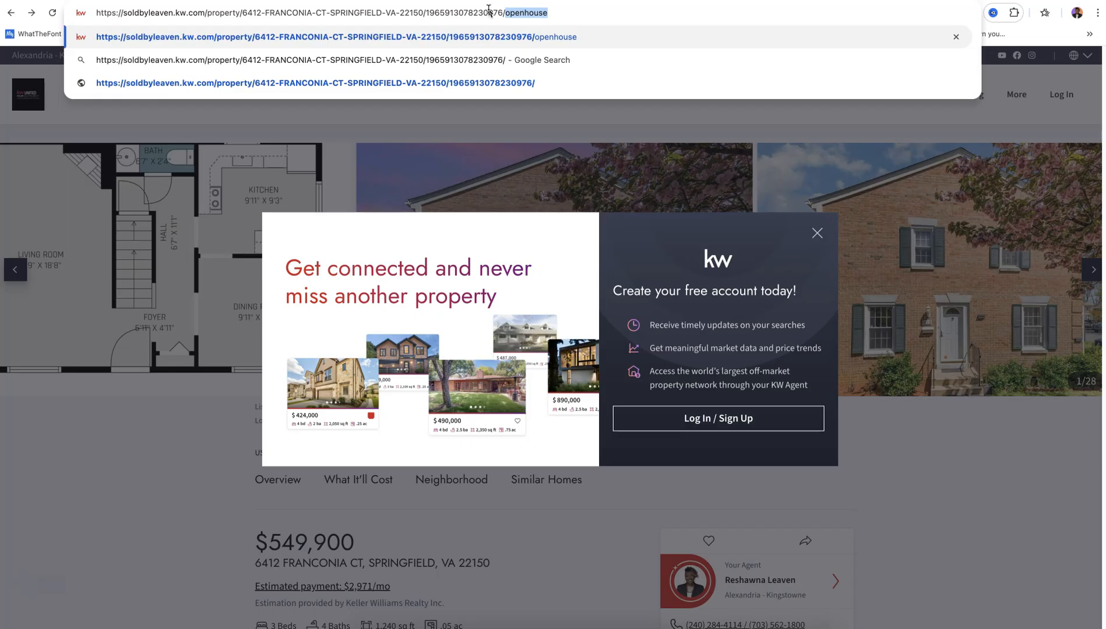
key(Return)
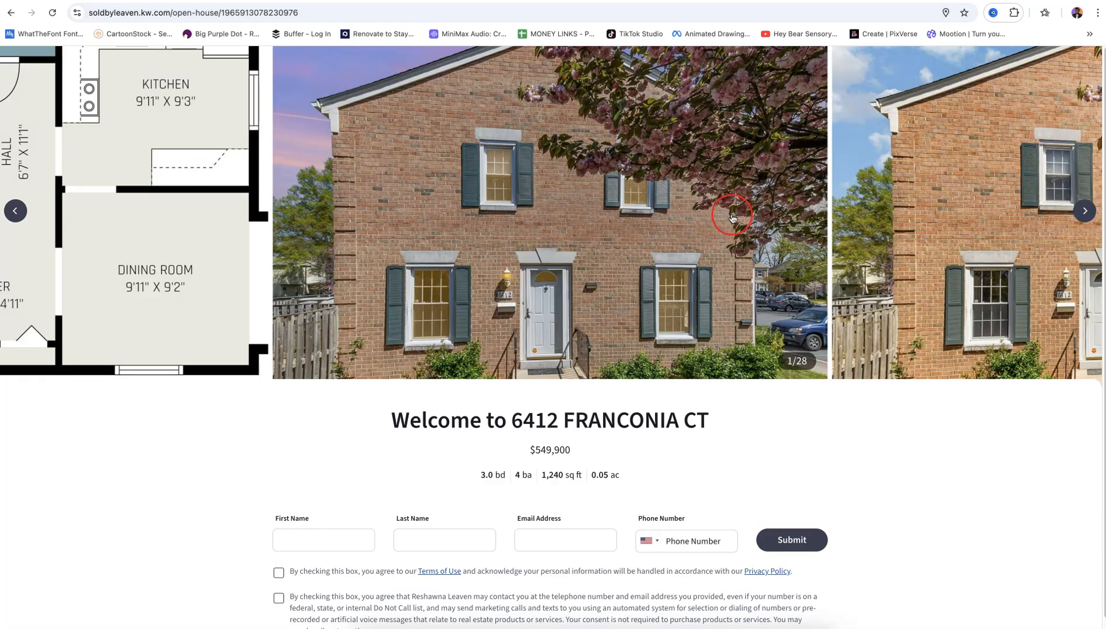
scroll(724, 216, down, 1)
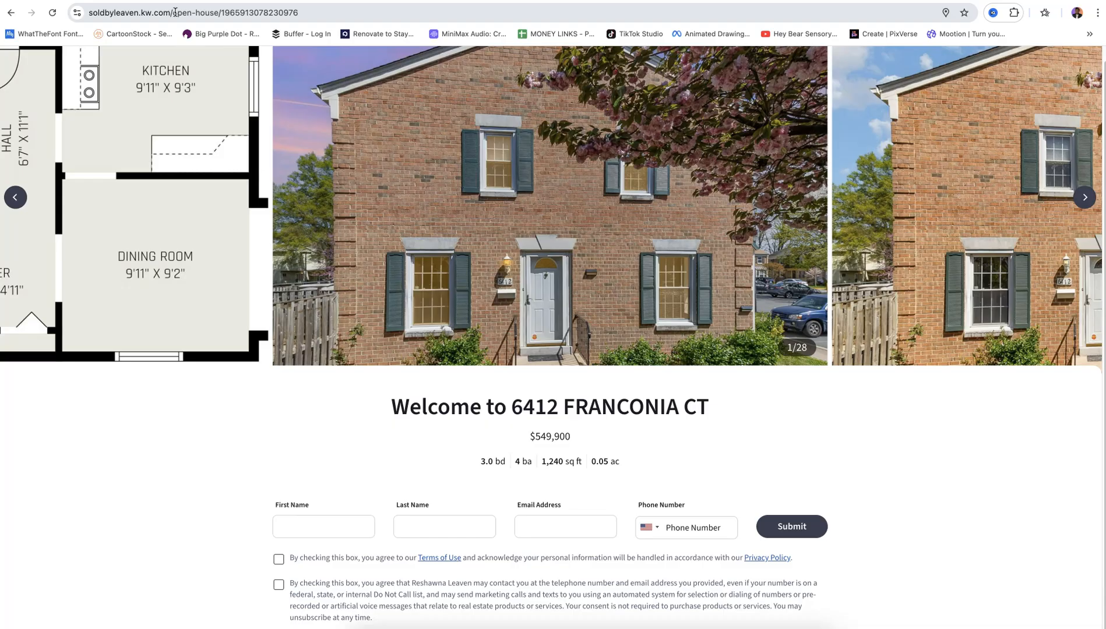
Fill in the visitor's first name, last name, email address and phone number
click(155, 15)
click(319, 528)
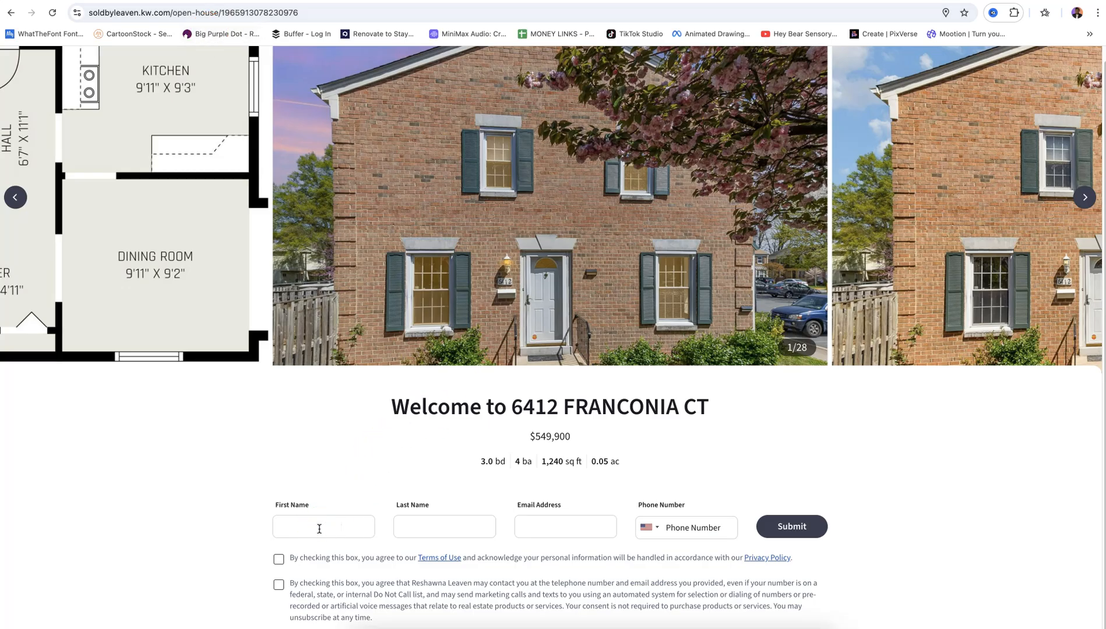
key(Tab)
key(Tab)
click(394, 534)
click(680, 534)
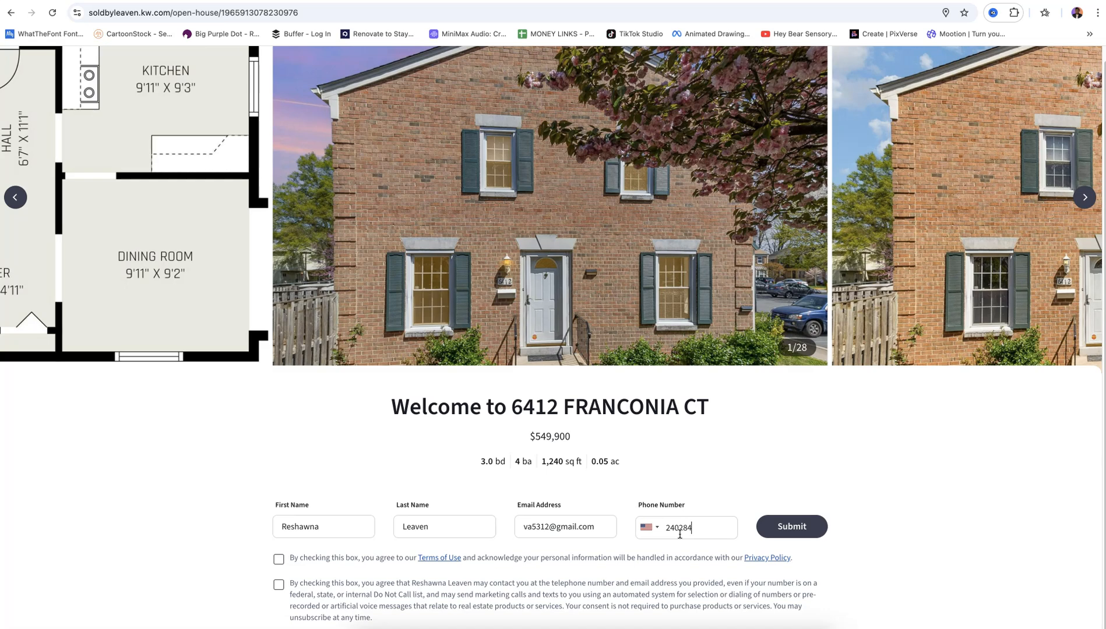
Tick the terms-of-use and phone/text consent boxes, submit, and review the thank-you page
click(298, 556)
click(278, 585)
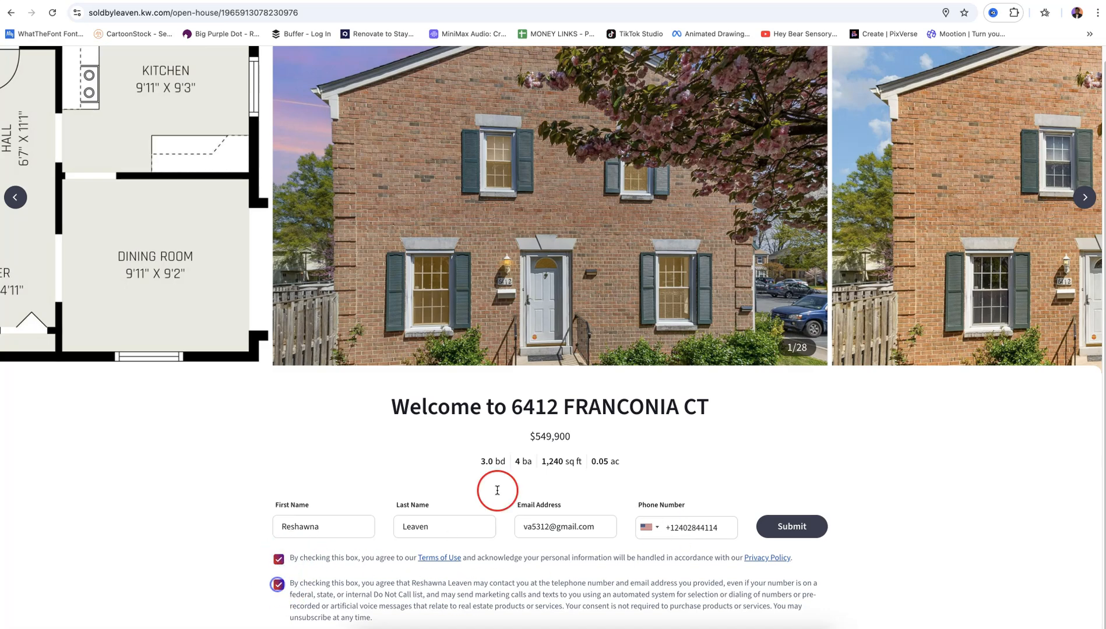
click(786, 526)
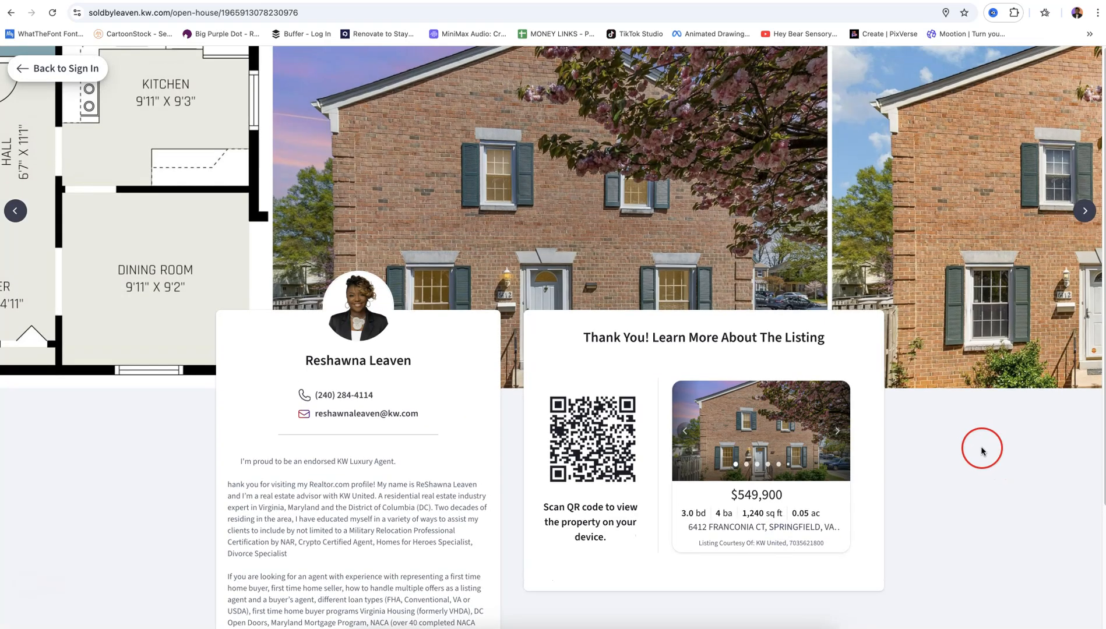
scroll(982, 449, down, 2)
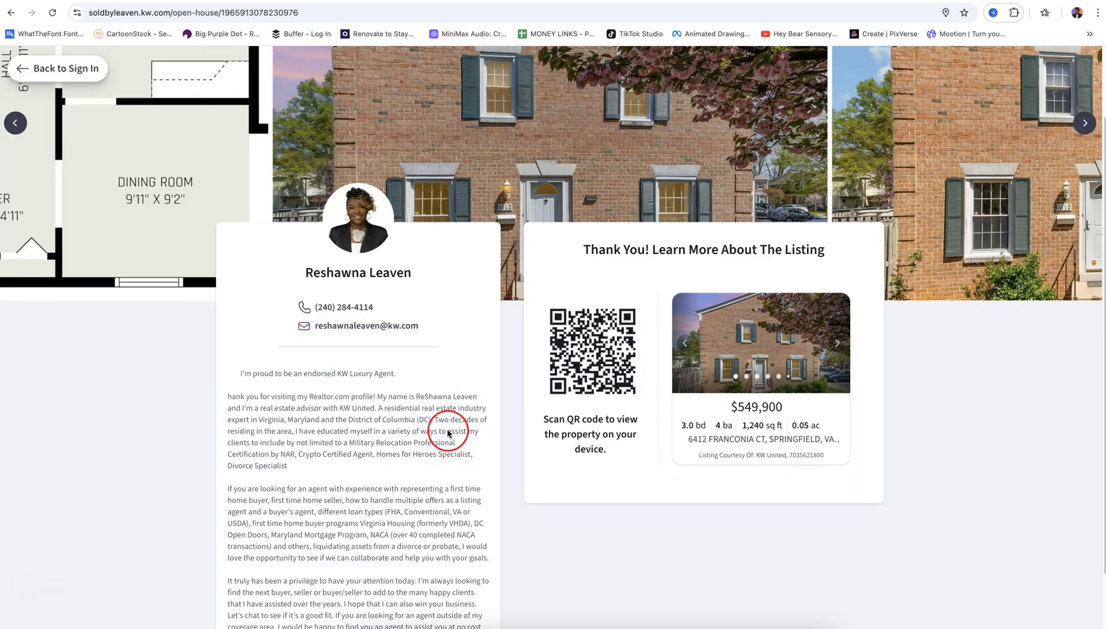
scroll(448, 426, down, 2)
scroll(338, 373, down, 2)
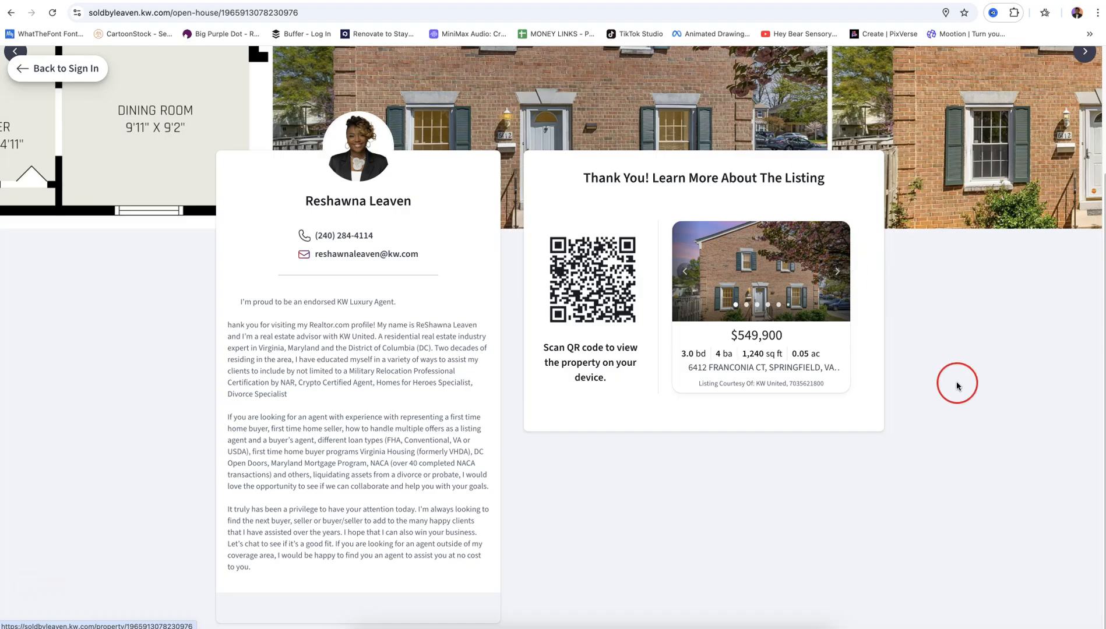
scroll(957, 387, up, 1)
scroll(956, 387, up, 5)
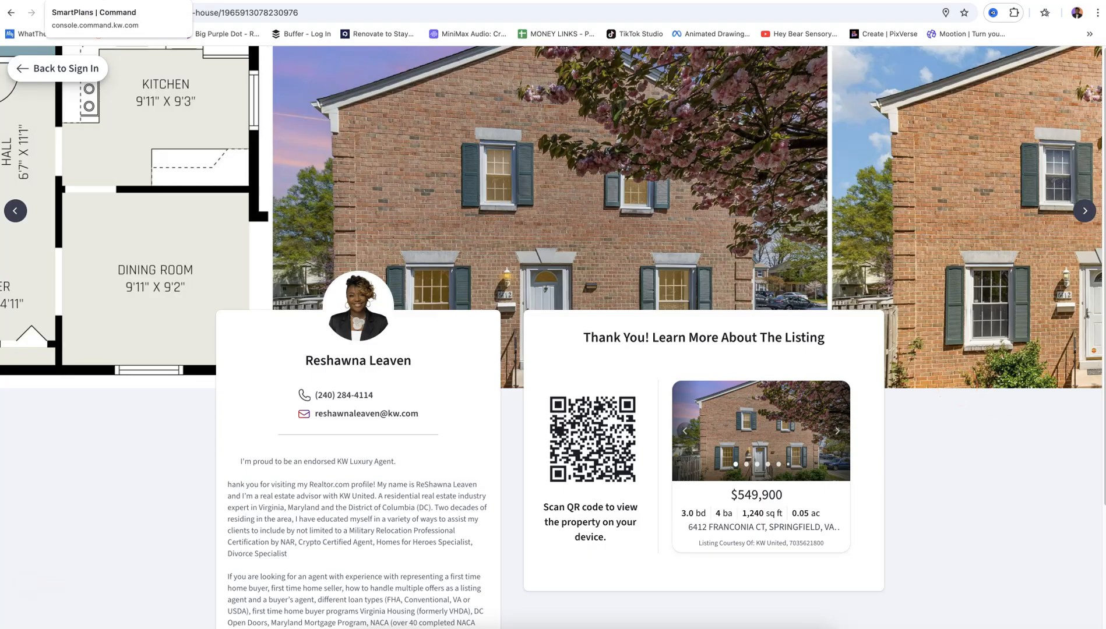
In KW Command, check the home-page notifications and open the new open-house contact
click(117, 1)
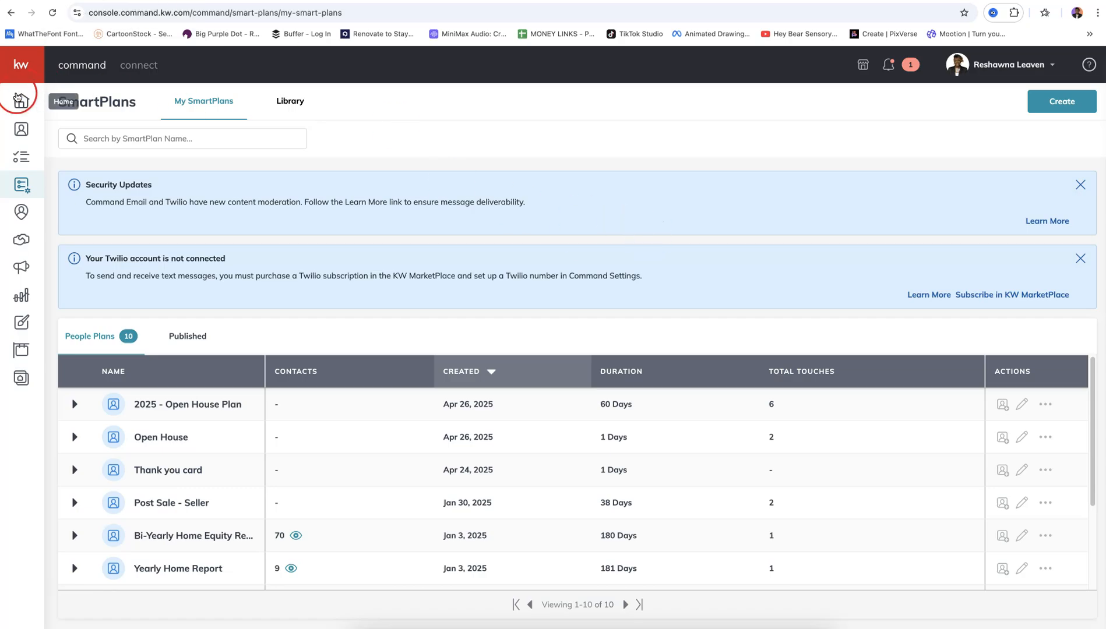
click(19, 100)
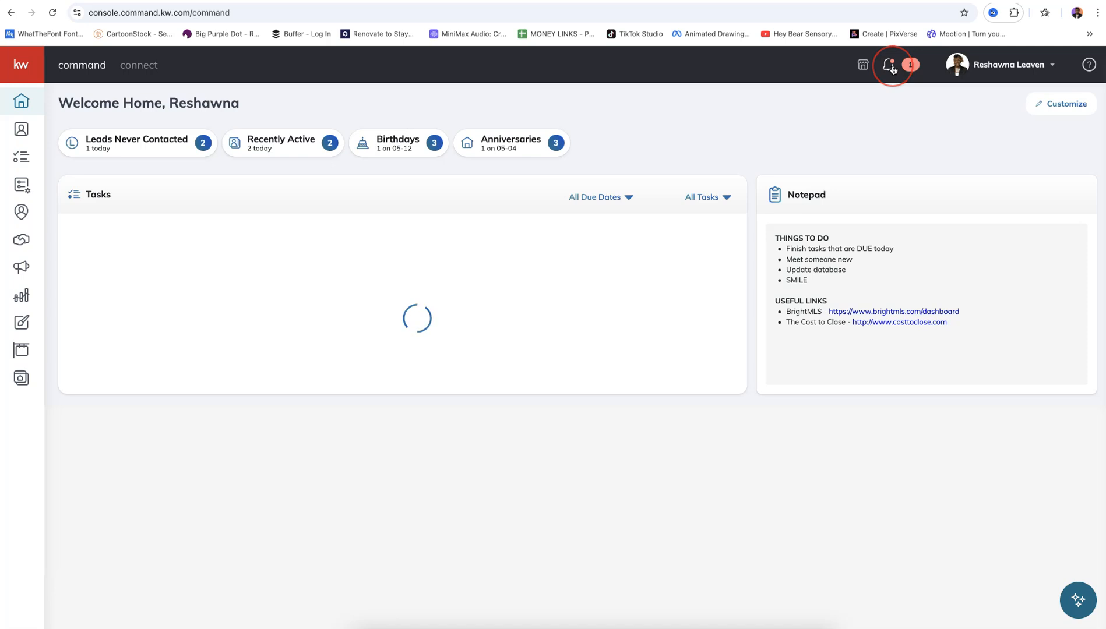
click(890, 66)
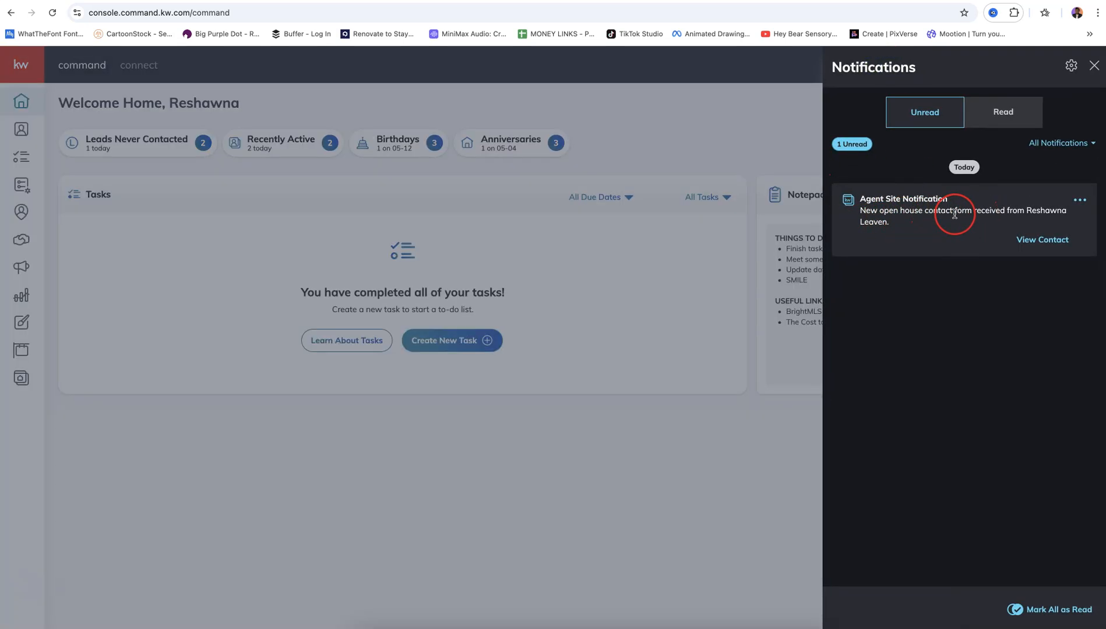
click(1049, 240)
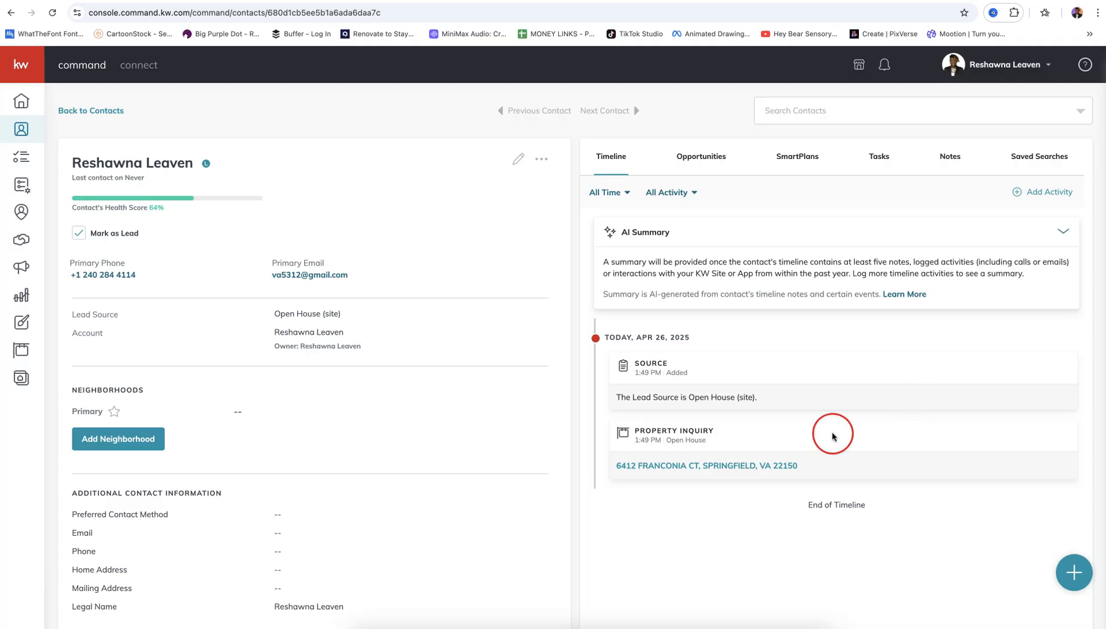
click(743, 466)
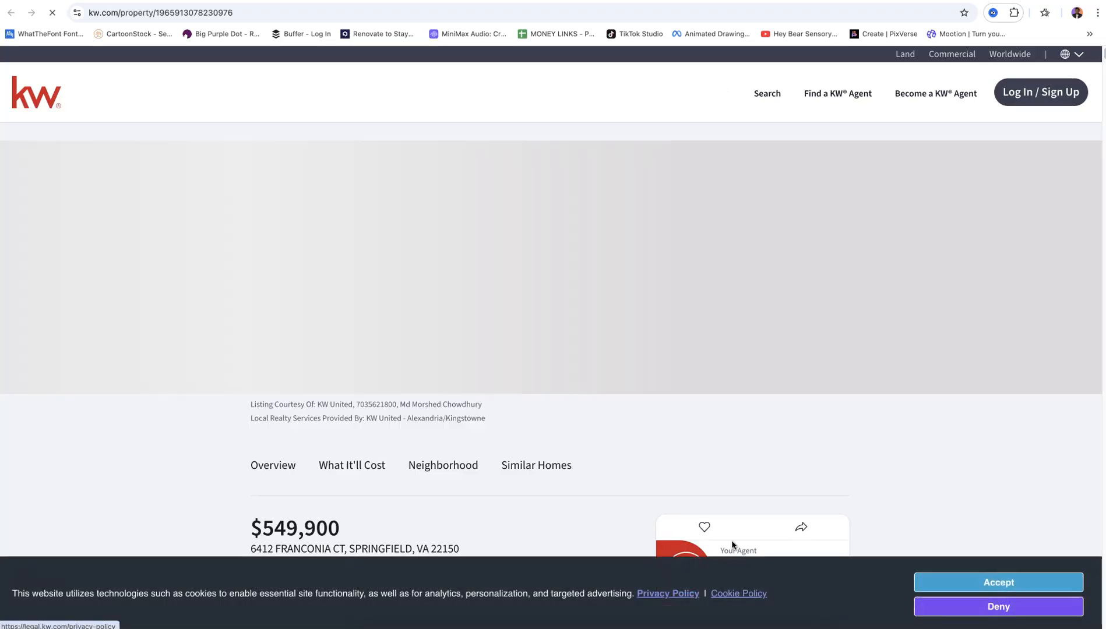
click(765, 470)
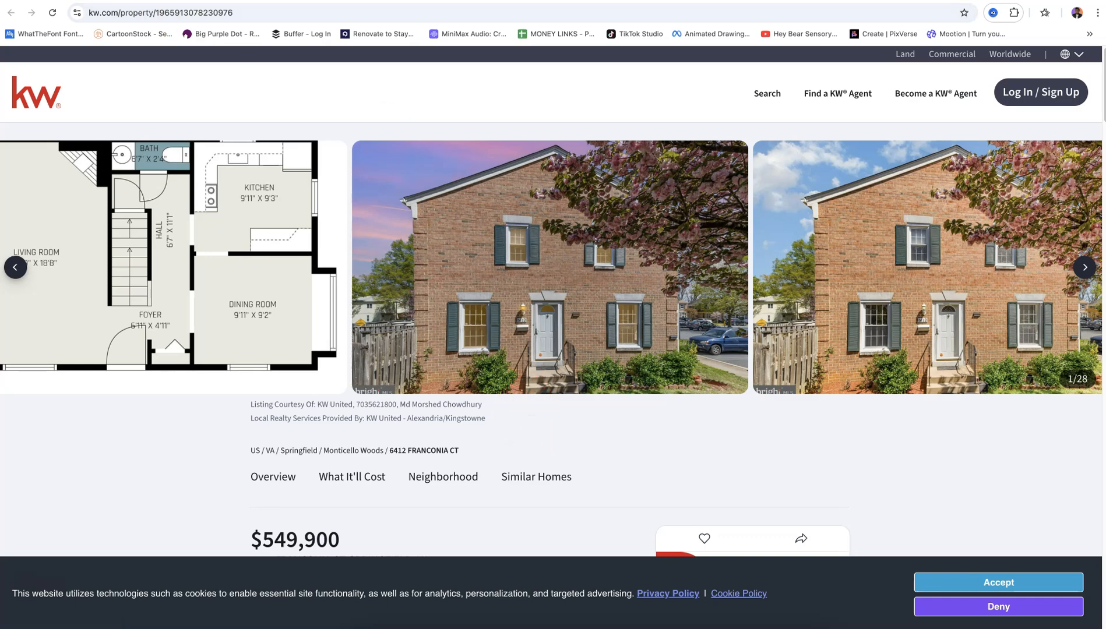
key(super+w)
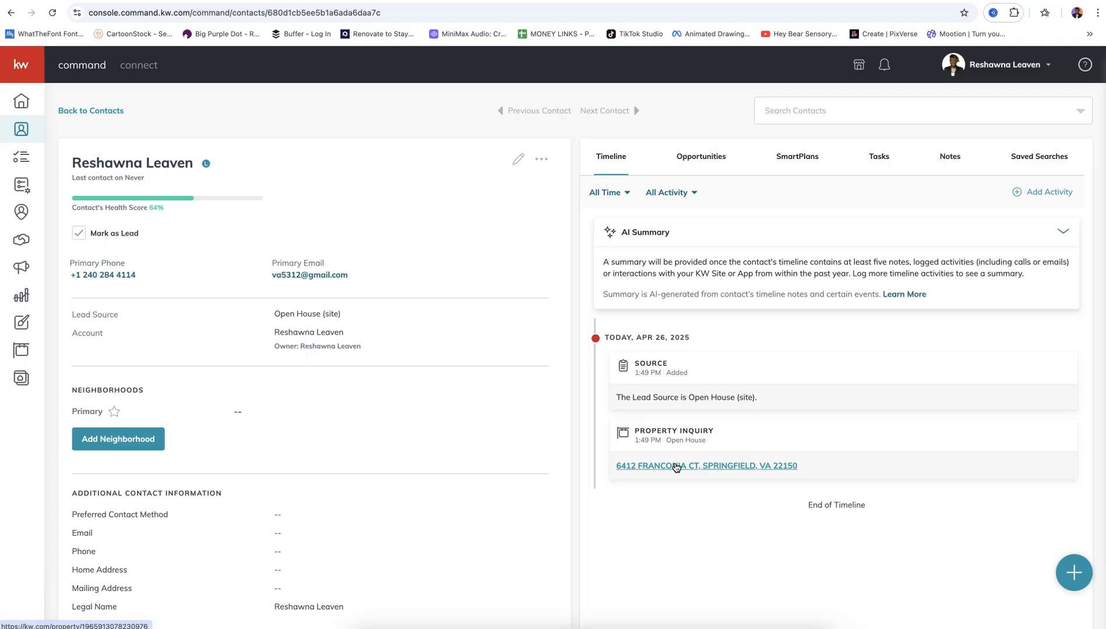
Add the contact to the '2025 - Open House Plan' SmartPlan starting now, accepting the TCPA disclaimer
click(676, 468)
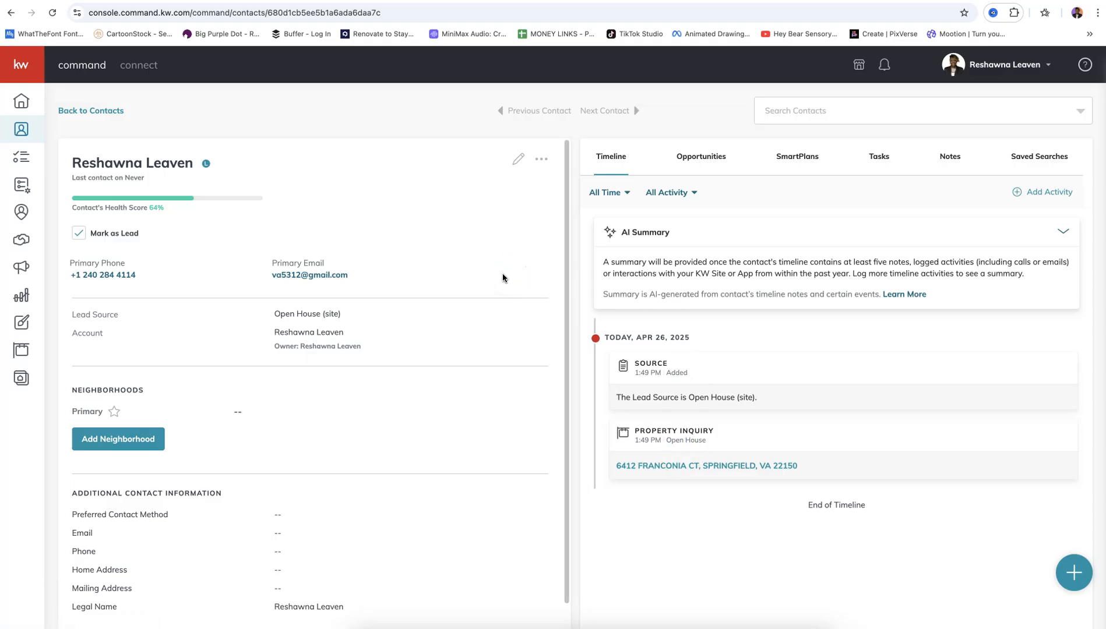
click(519, 164)
click(877, 182)
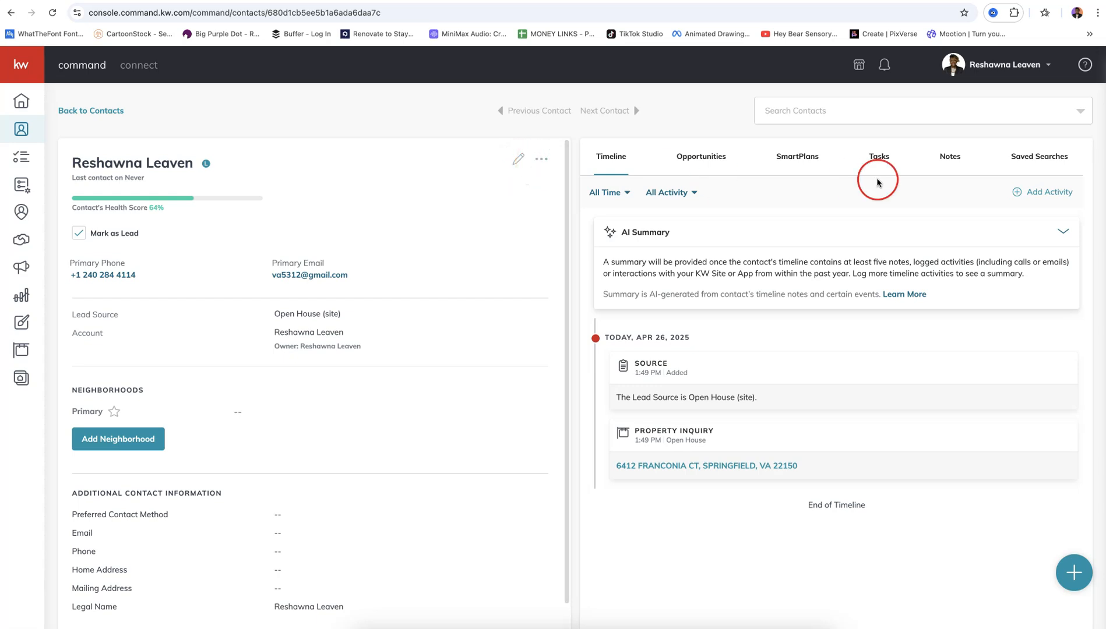
click(811, 165)
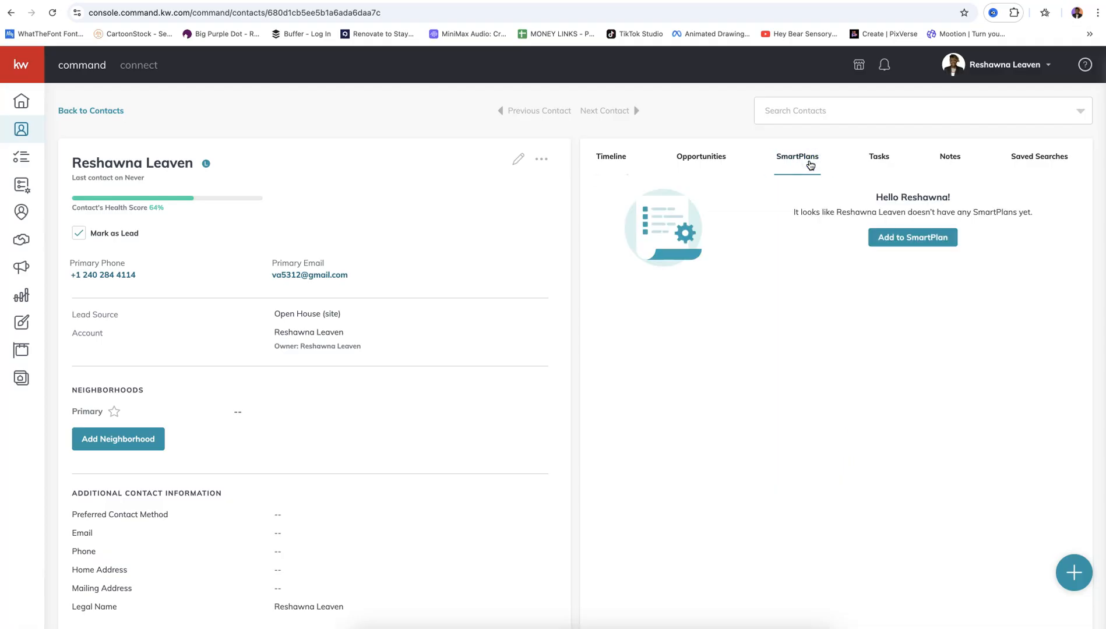
click(950, 238)
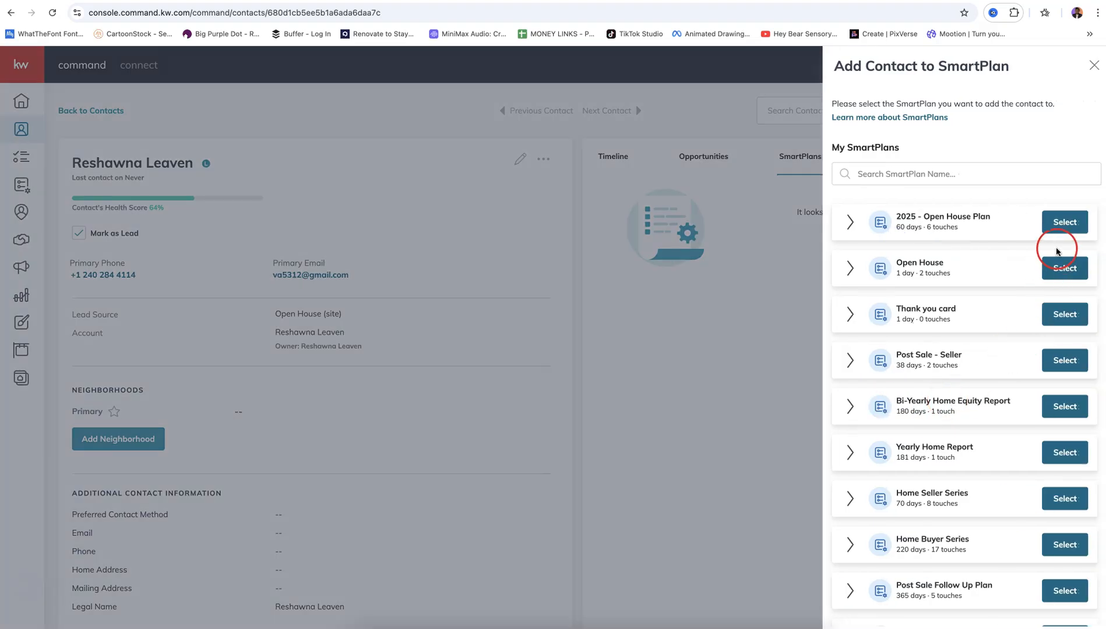
click(1064, 230)
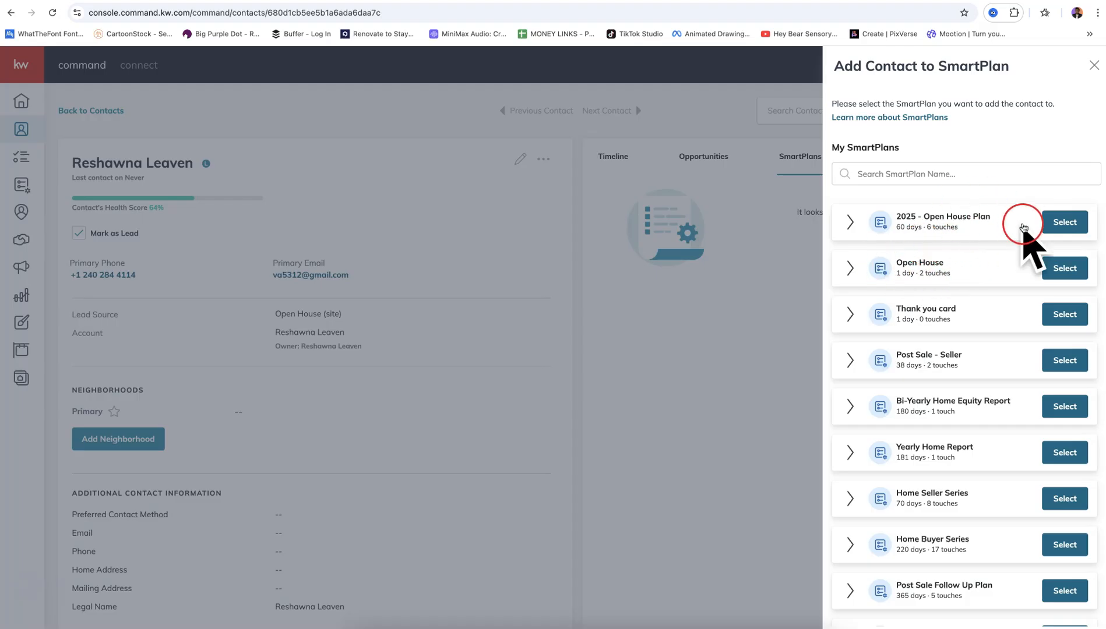
click(1061, 224)
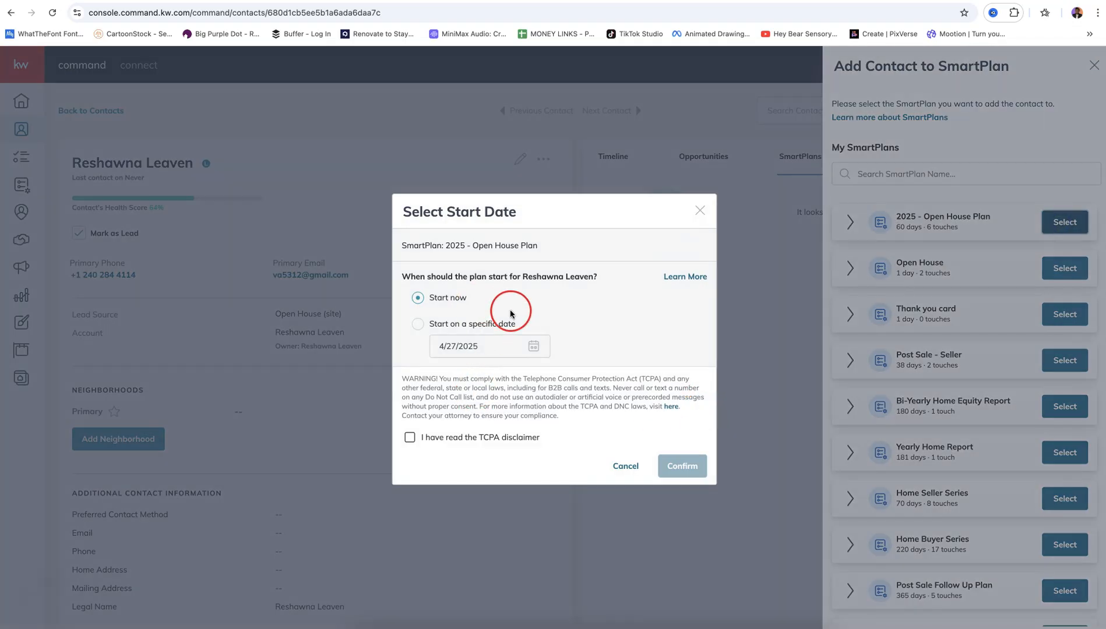
click(410, 438)
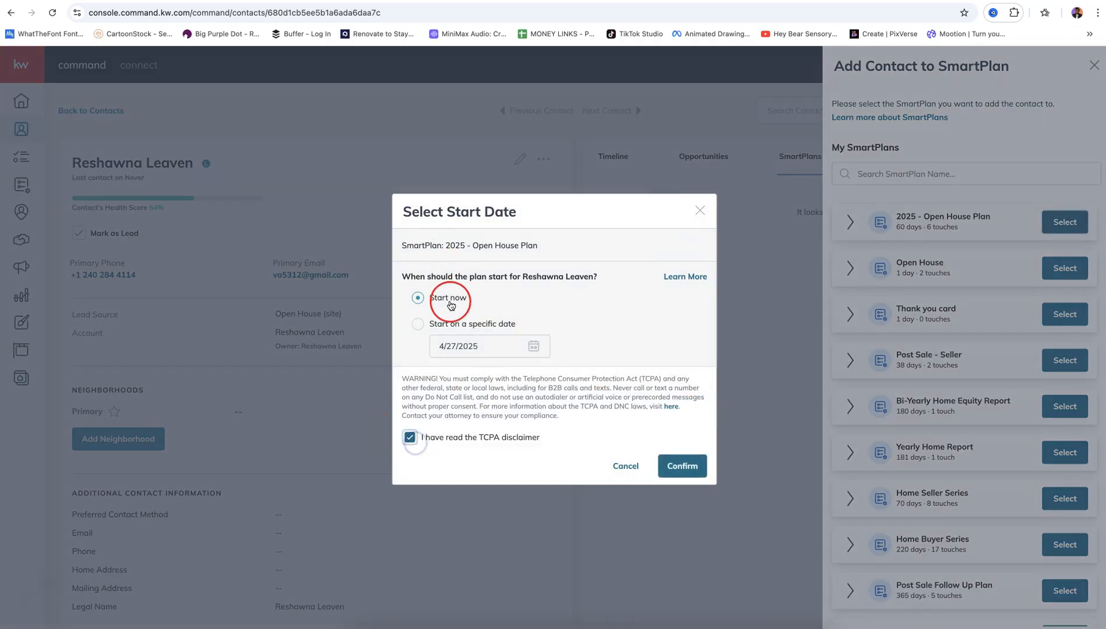
click(683, 466)
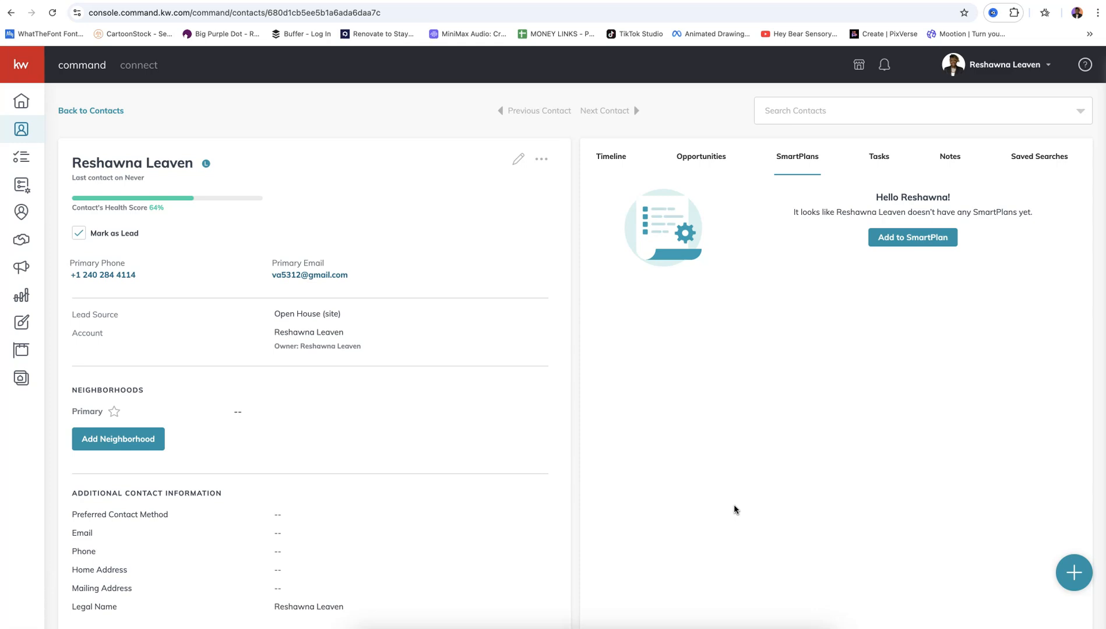
Refresh the lead's contact to confirm its plan subscription and two email tasks, then list My SmartPlans
click(55, 19)
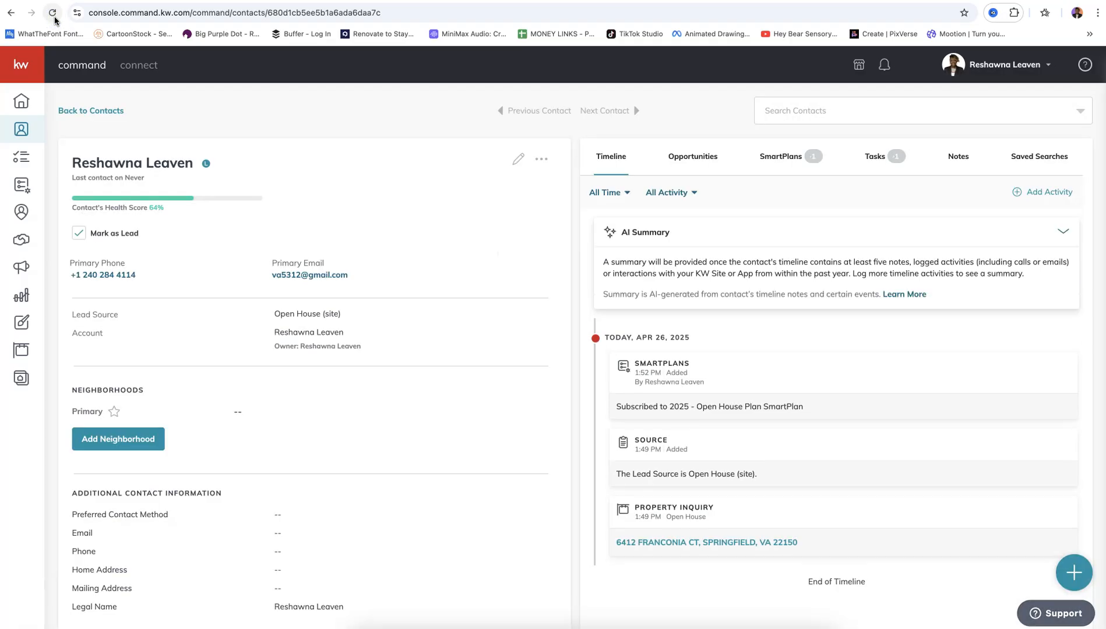
click(877, 156)
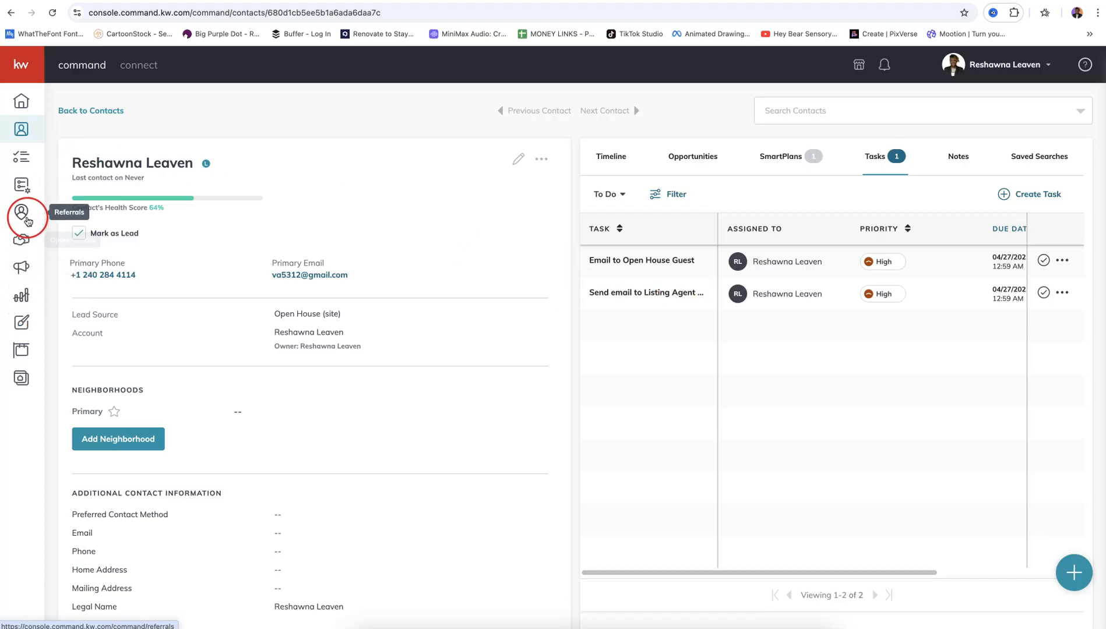
click(20, 183)
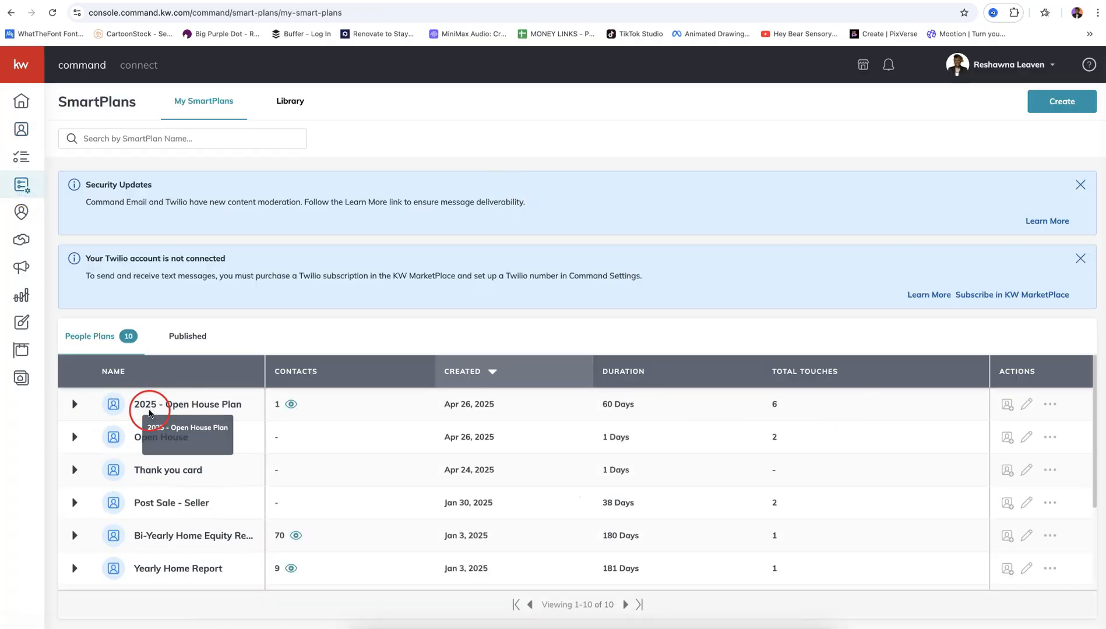
Open the 2025 - Open House Plan editor and follow Step 1's 'Email to Open House Guest' template link
click(1026, 404)
click(791, 452)
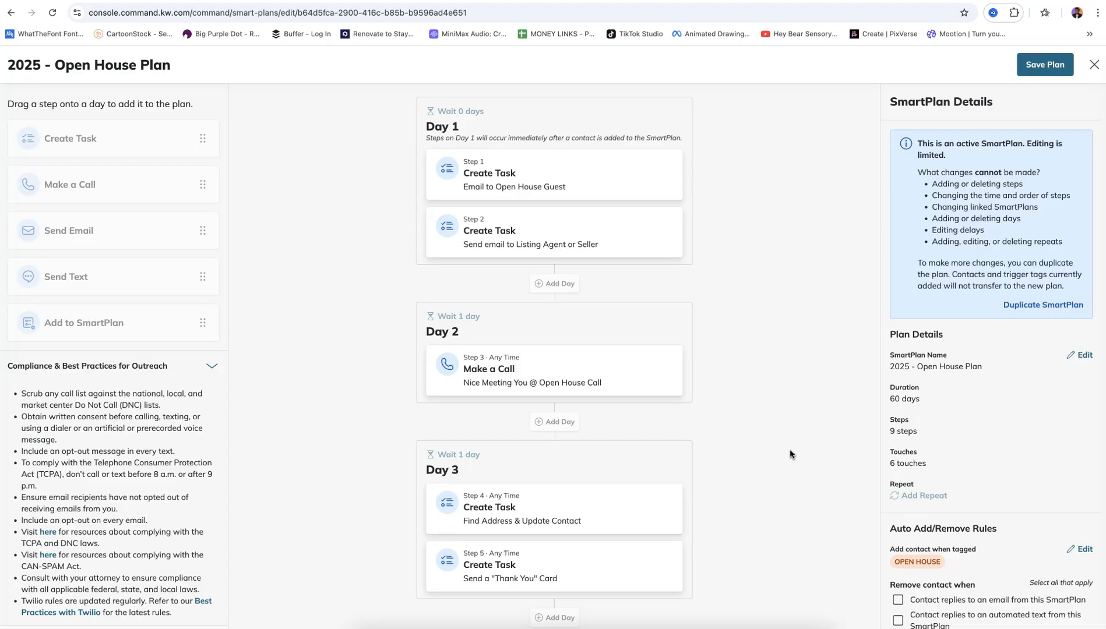
click(512, 229)
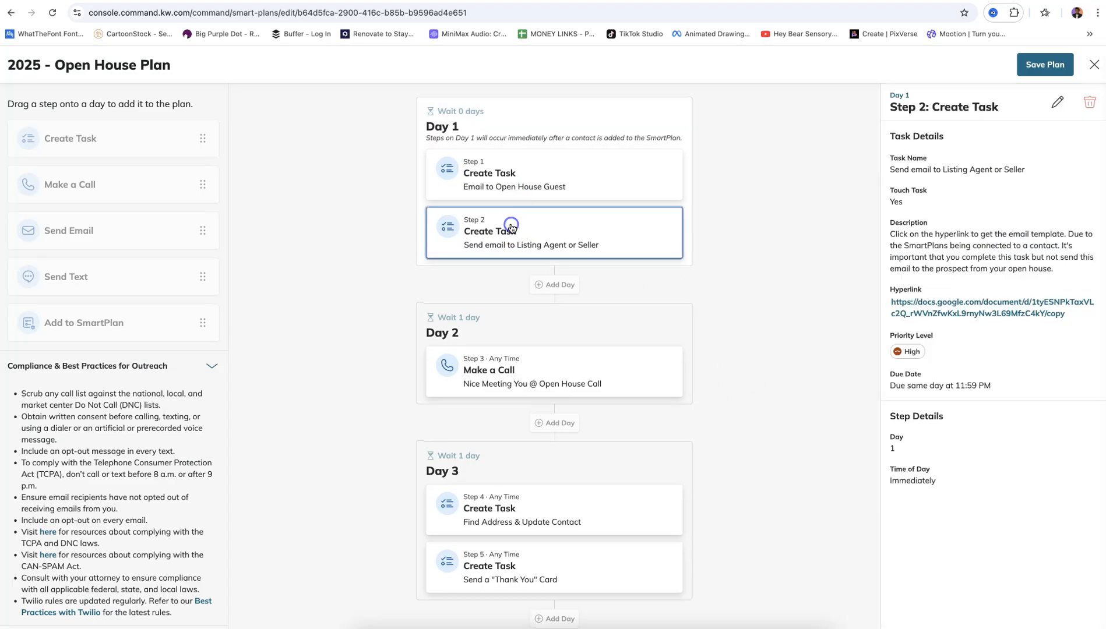
click(563, 177)
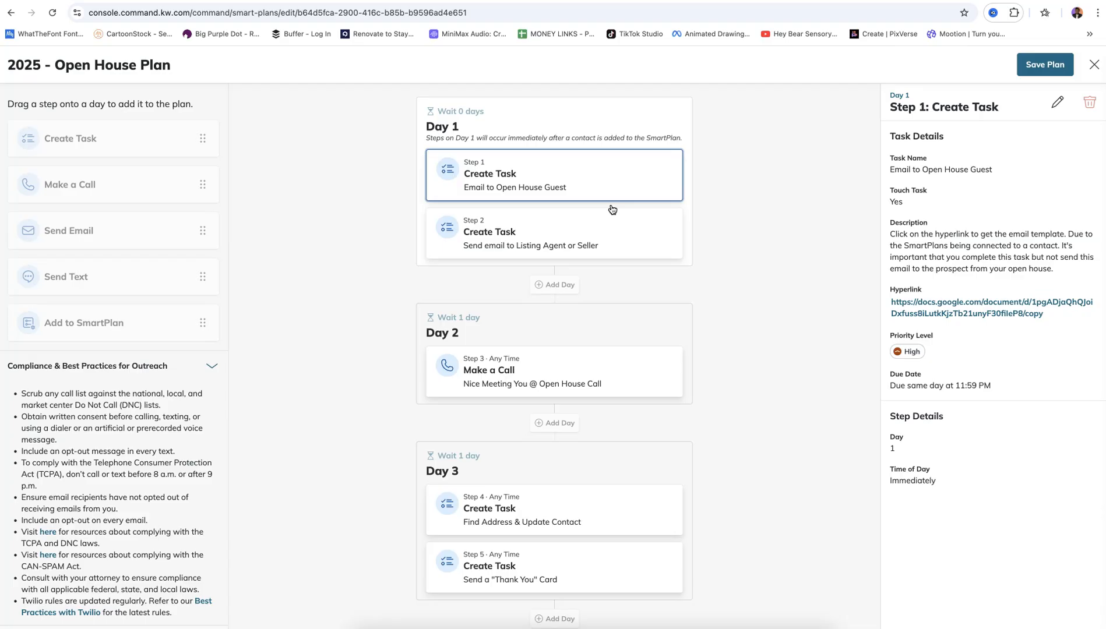
click(950, 312)
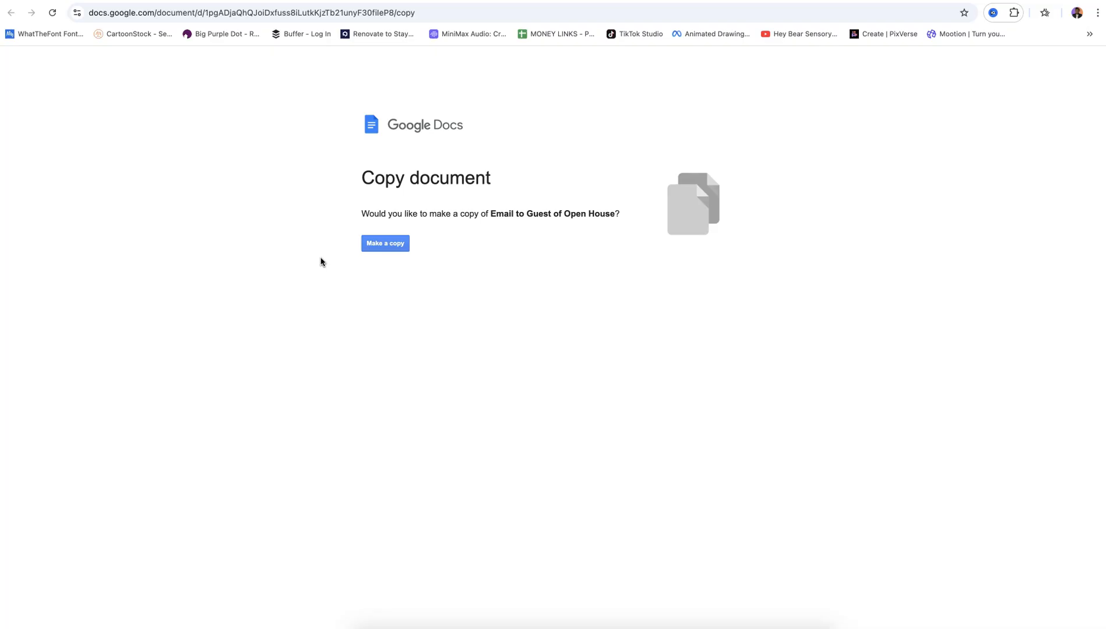
Copy the Email to Guest of Open House template, preview it as a Gmail draft, then discard the draft
click(388, 243)
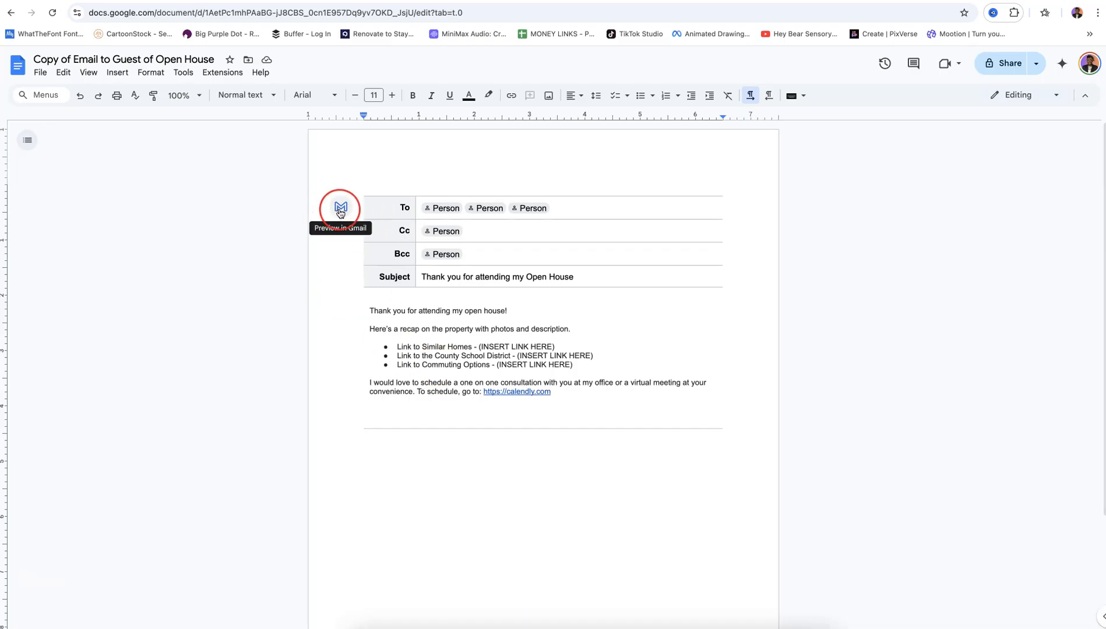
click(341, 208)
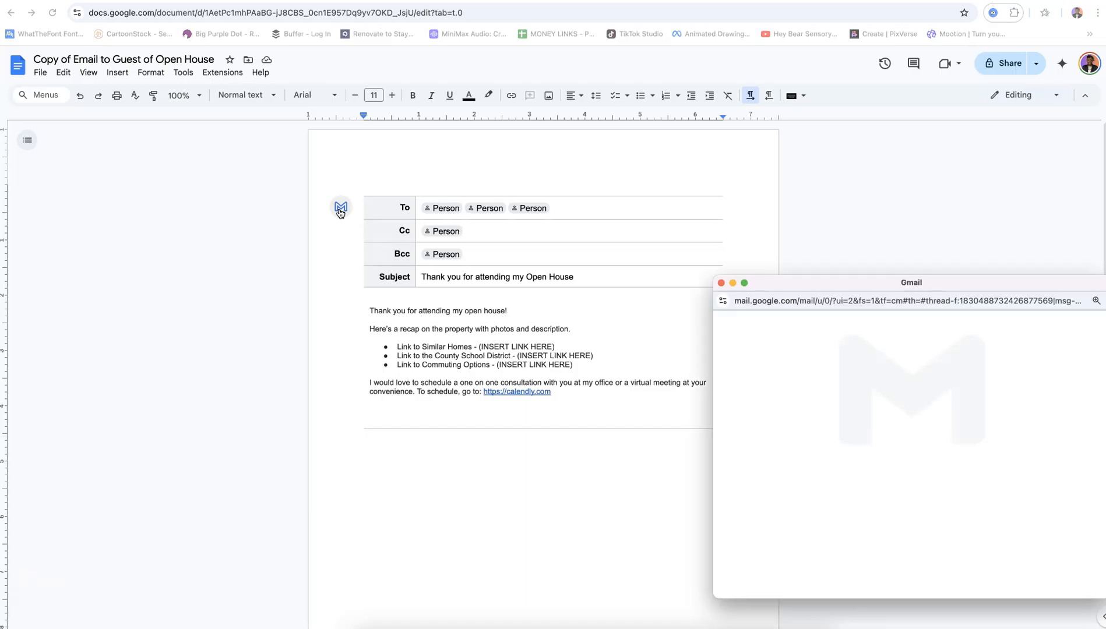
click(988, 461)
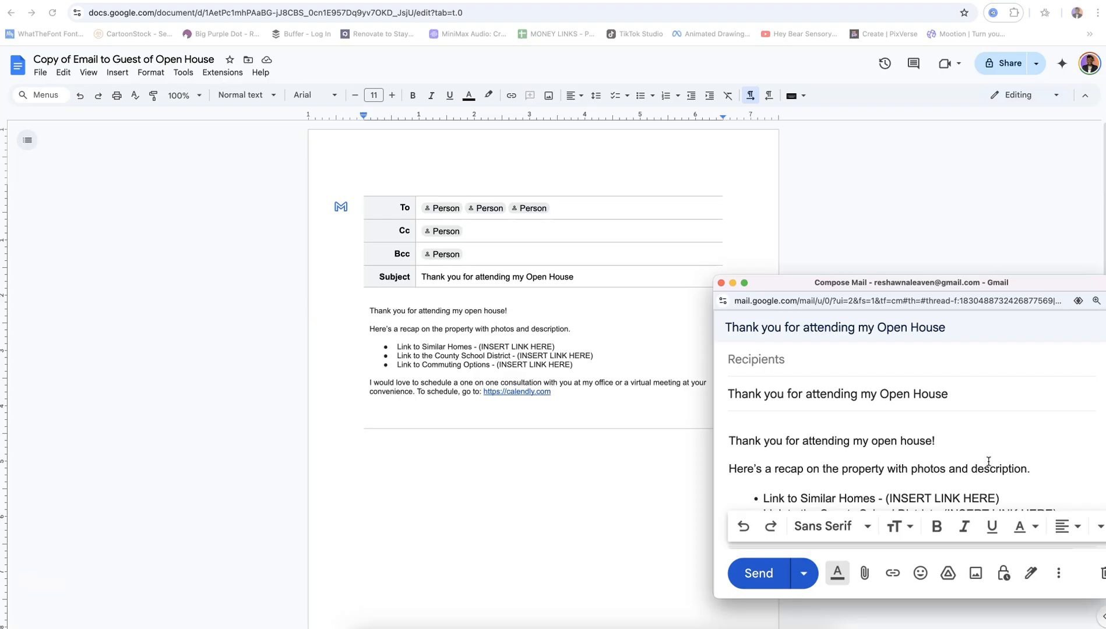
scroll(1023, 457, down, 2)
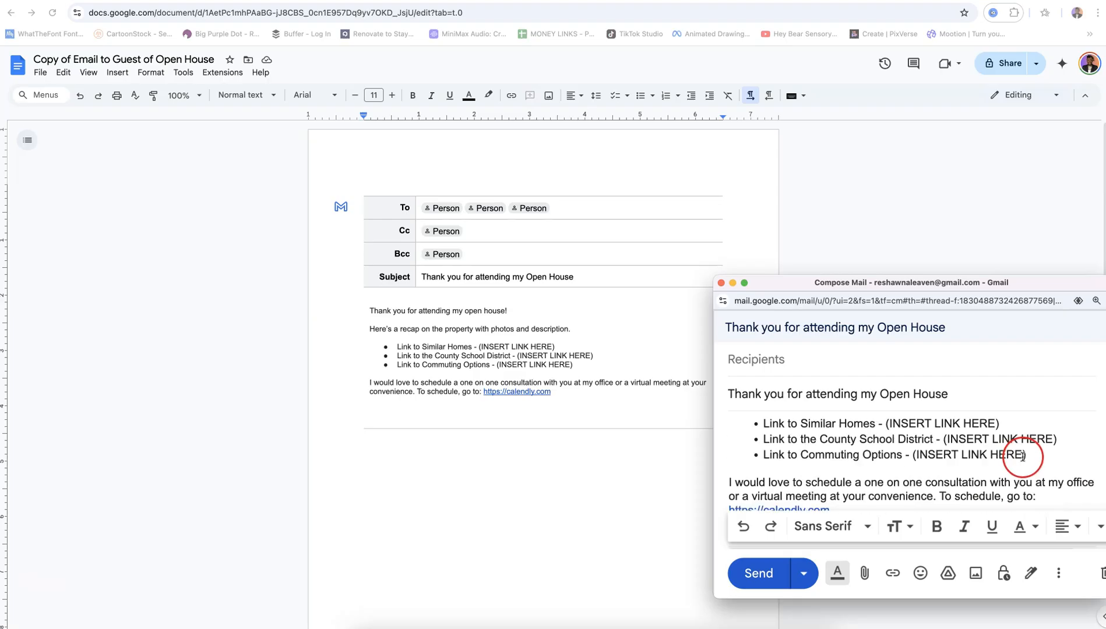
scroll(1023, 457, down, 1)
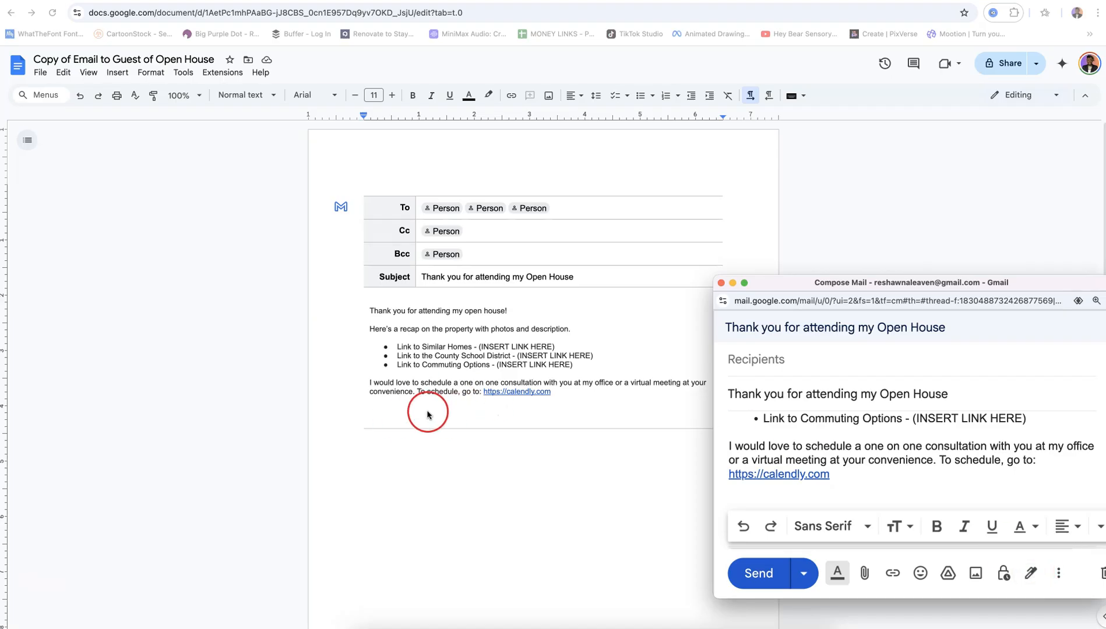
click(722, 284)
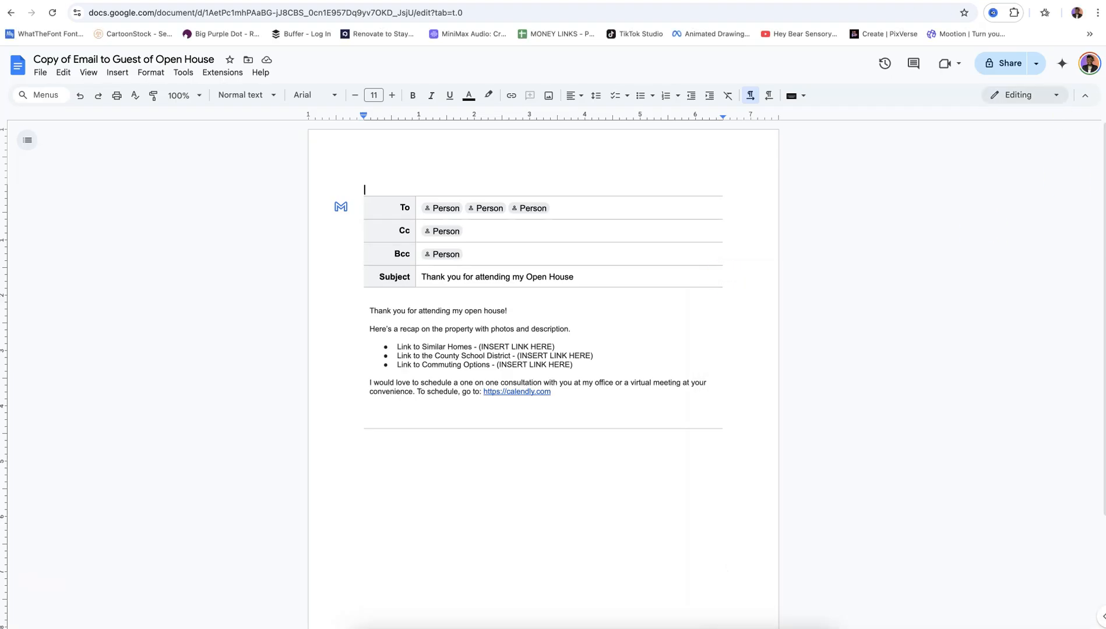
key(super+w)
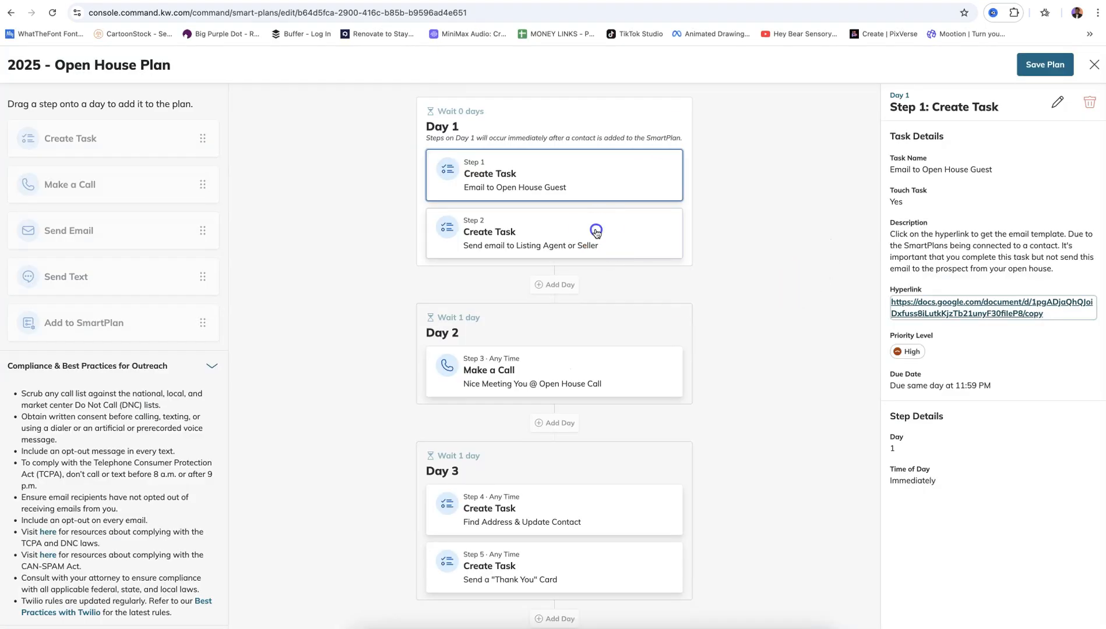
Show Step 2's listing agent/seller email task and follow its template link
click(593, 229)
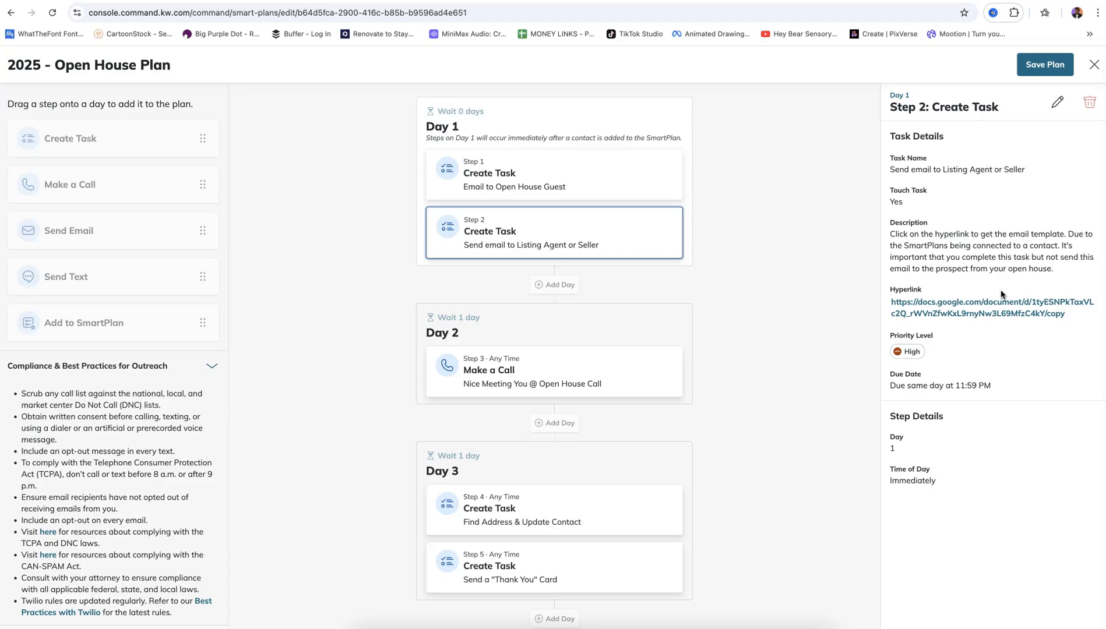
click(1041, 308)
Copy the Listing Agent/Seller - Open House Results & Guest Feedback template, then return to the SmartPlan
click(621, 214)
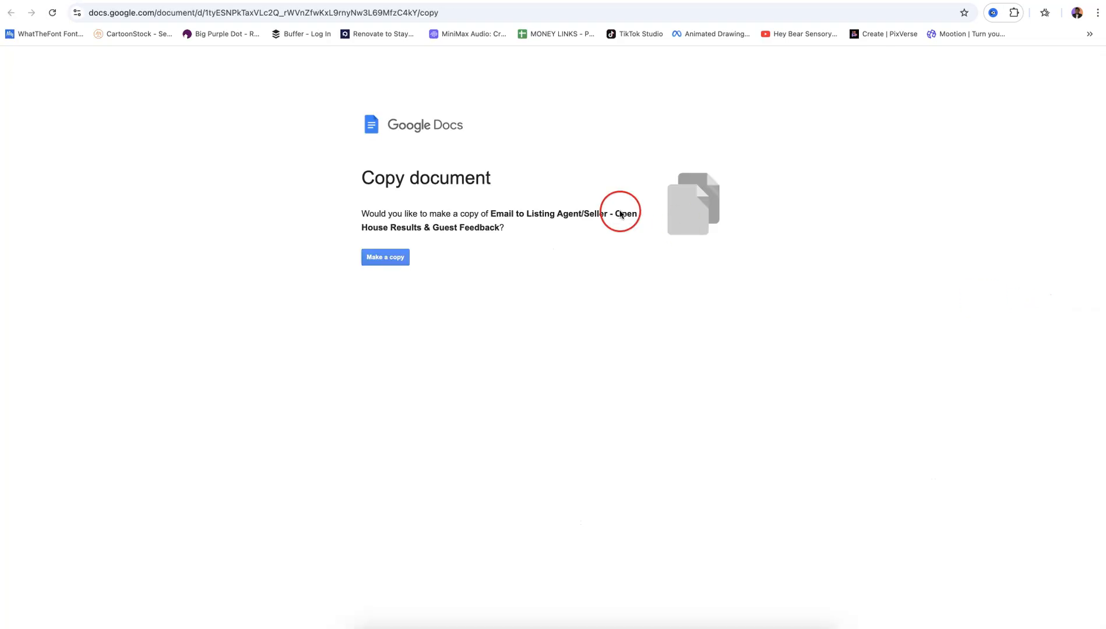
click(382, 260)
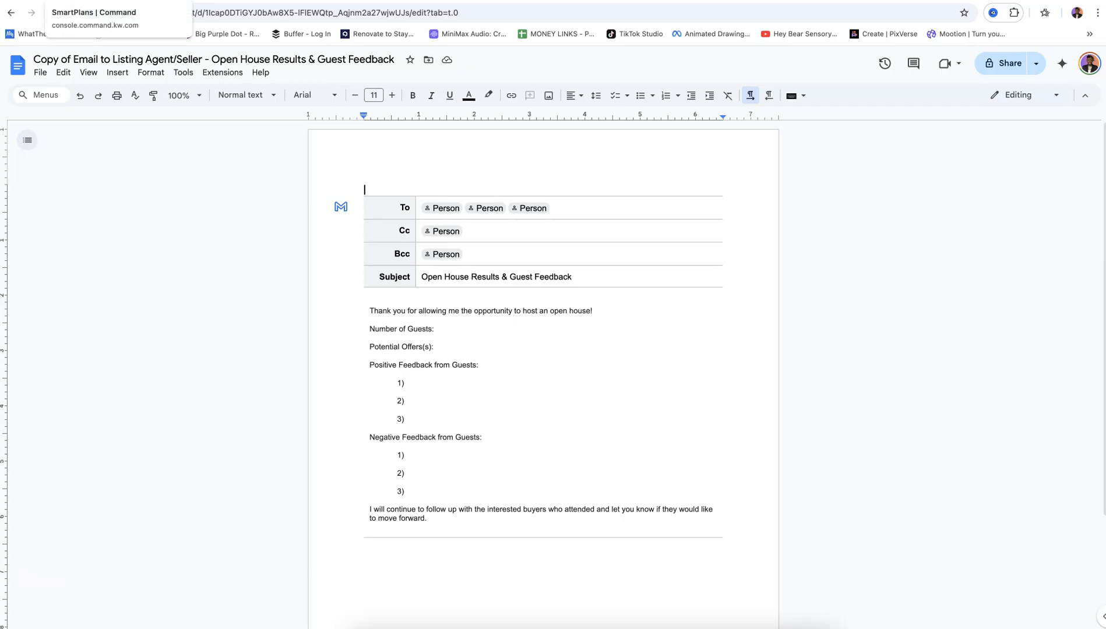
click(87, 0)
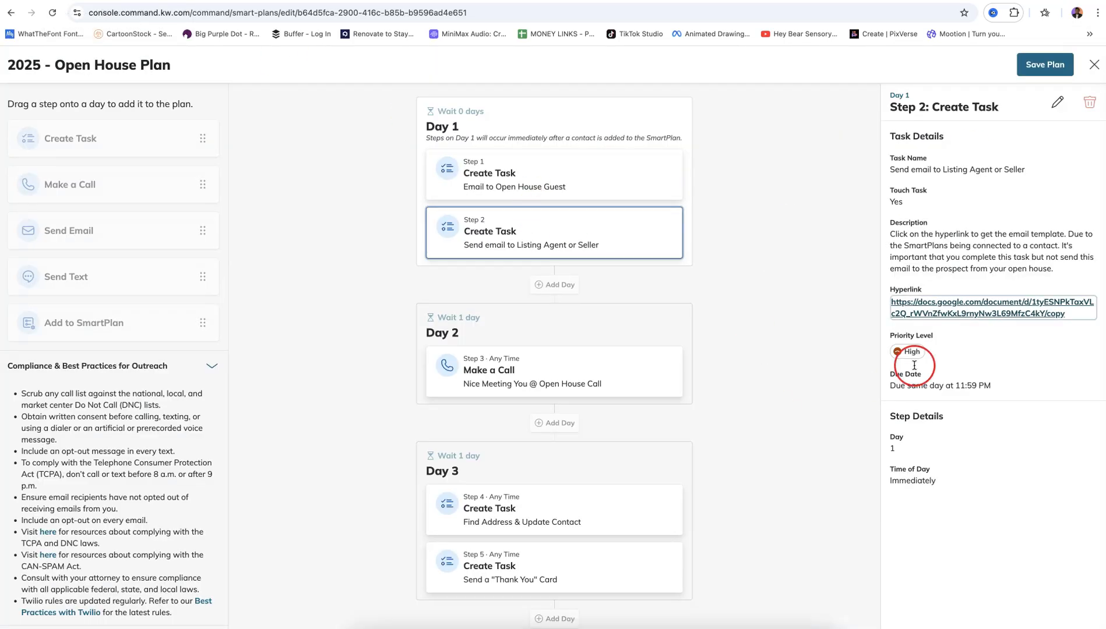
Show Step 3's Day 2 high-priority 'Nice Meeting You @ Open House Call' details
click(574, 361)
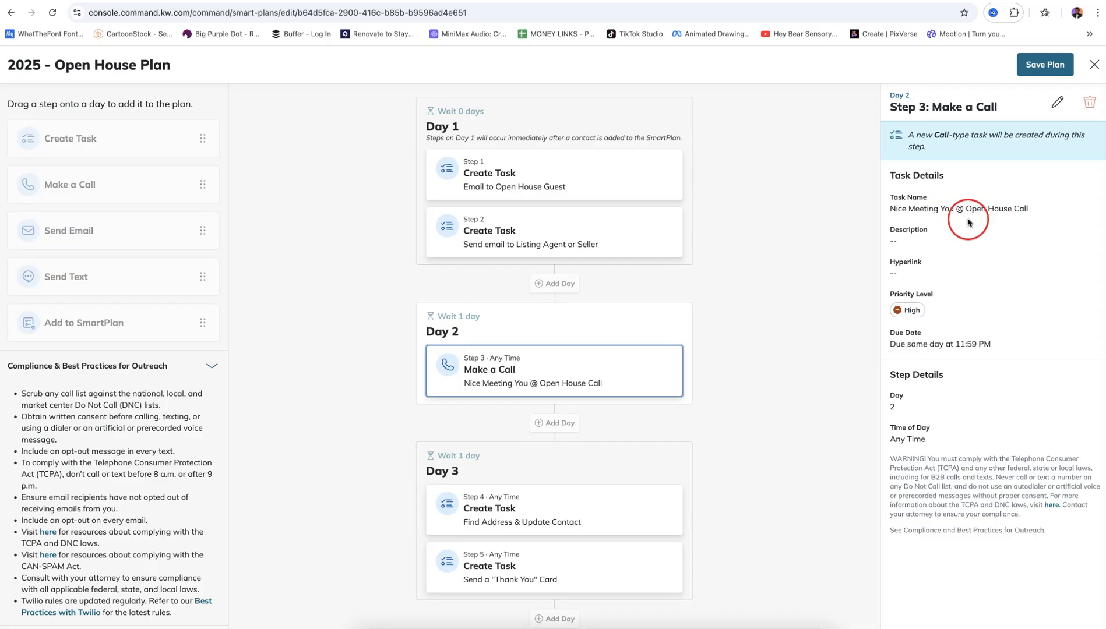
Review the Find Address & Update Contact and Thank You Card tasks, then open the USPS Forever stamps link
click(610, 505)
scroll(664, 355, down, 3)
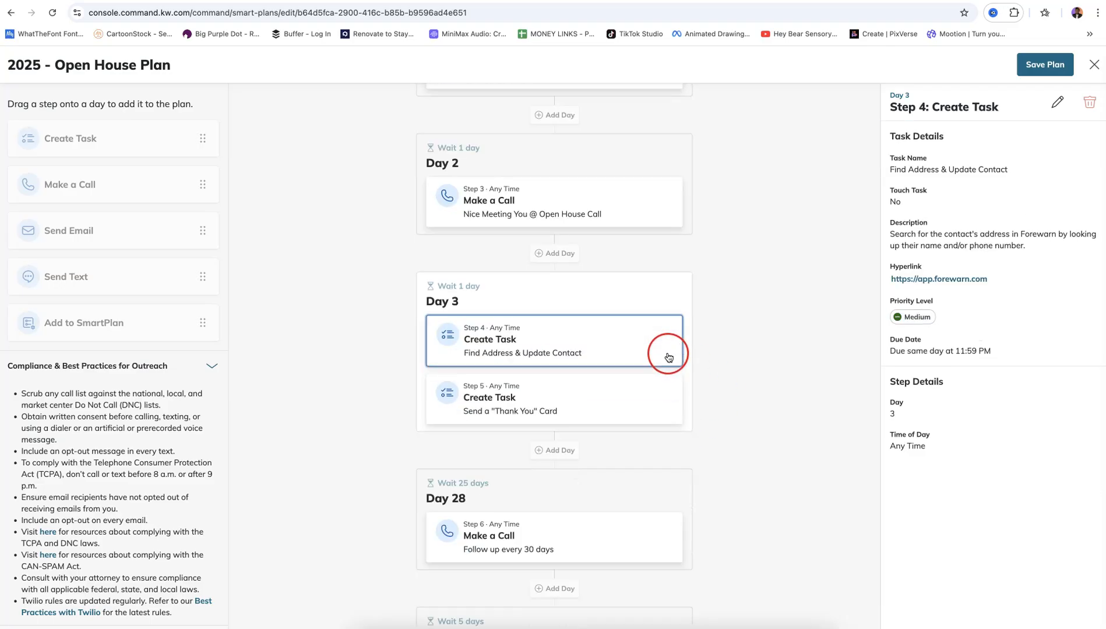
scroll(669, 358, down, 1)
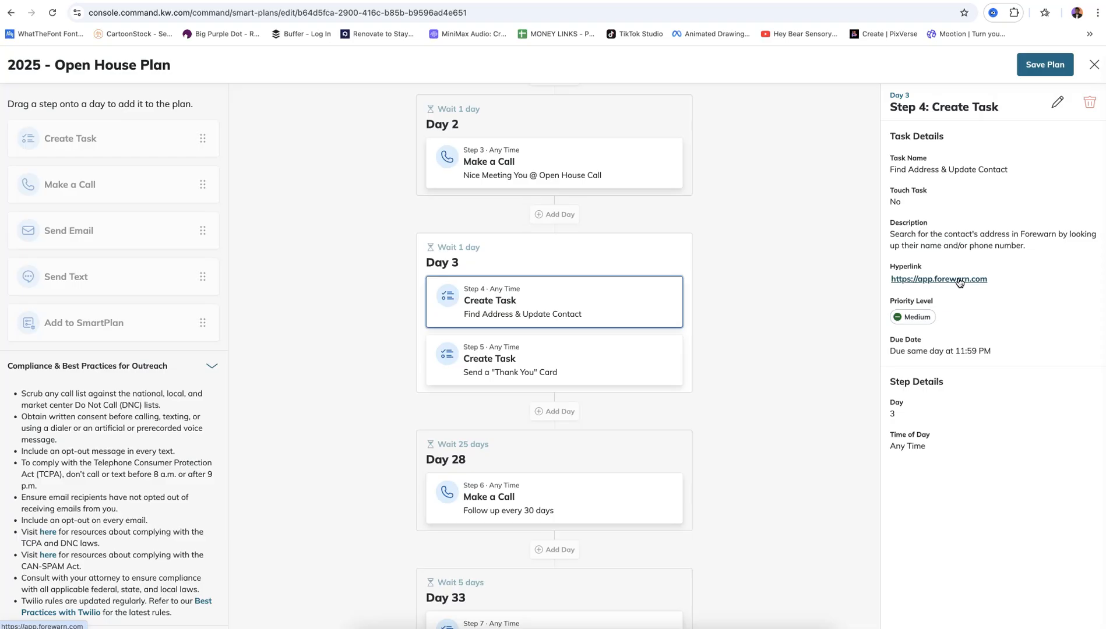
click(592, 372)
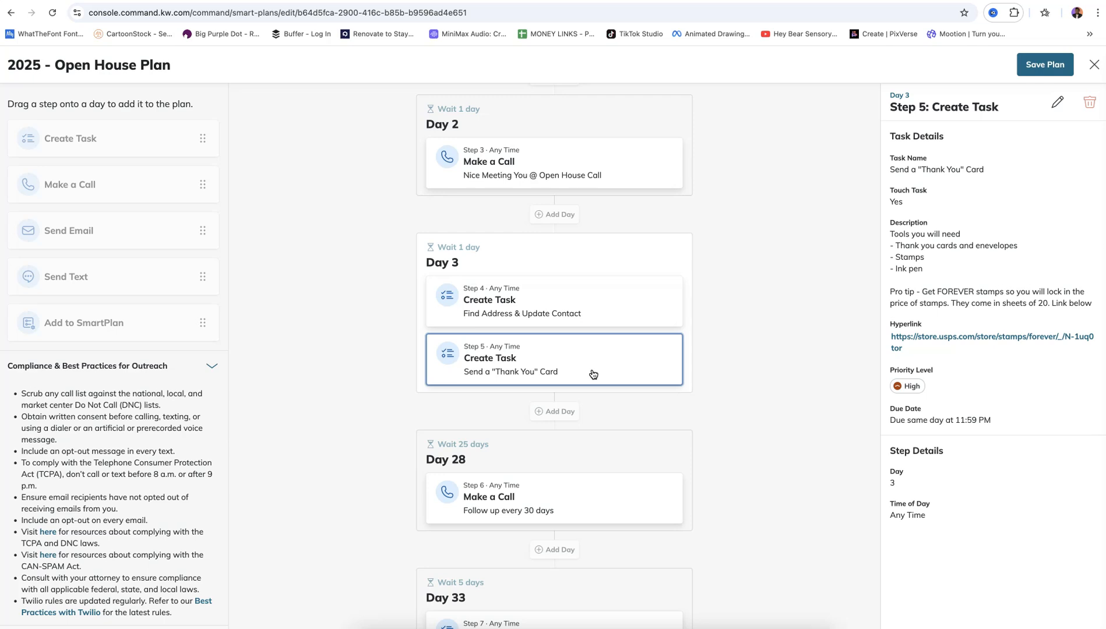
click(956, 338)
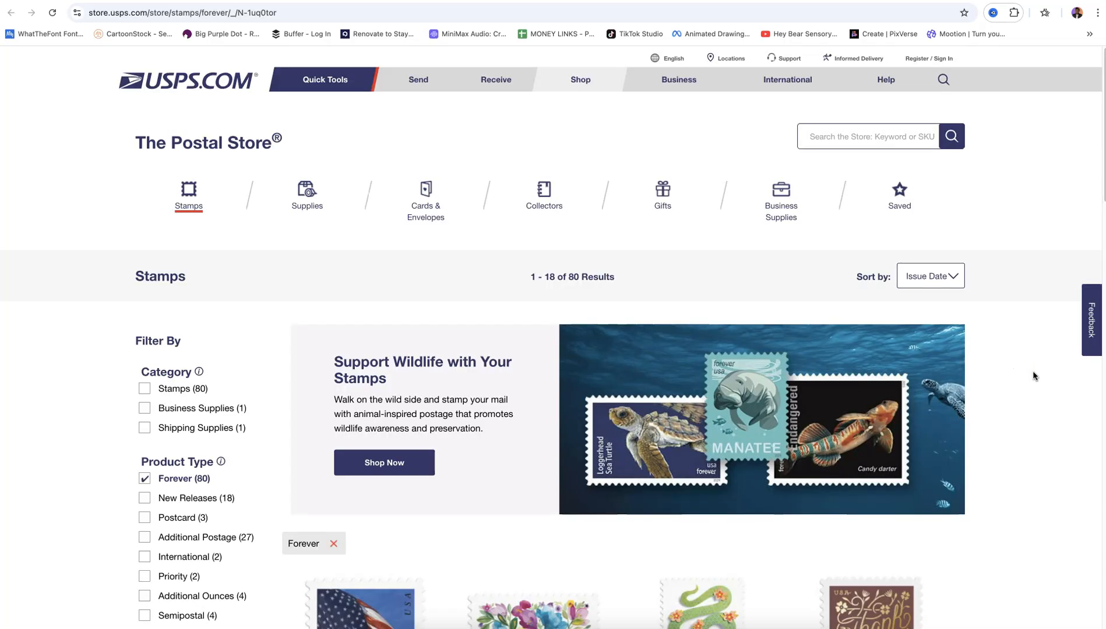
scroll(901, 395, down, 3)
scroll(902, 395, down, 9)
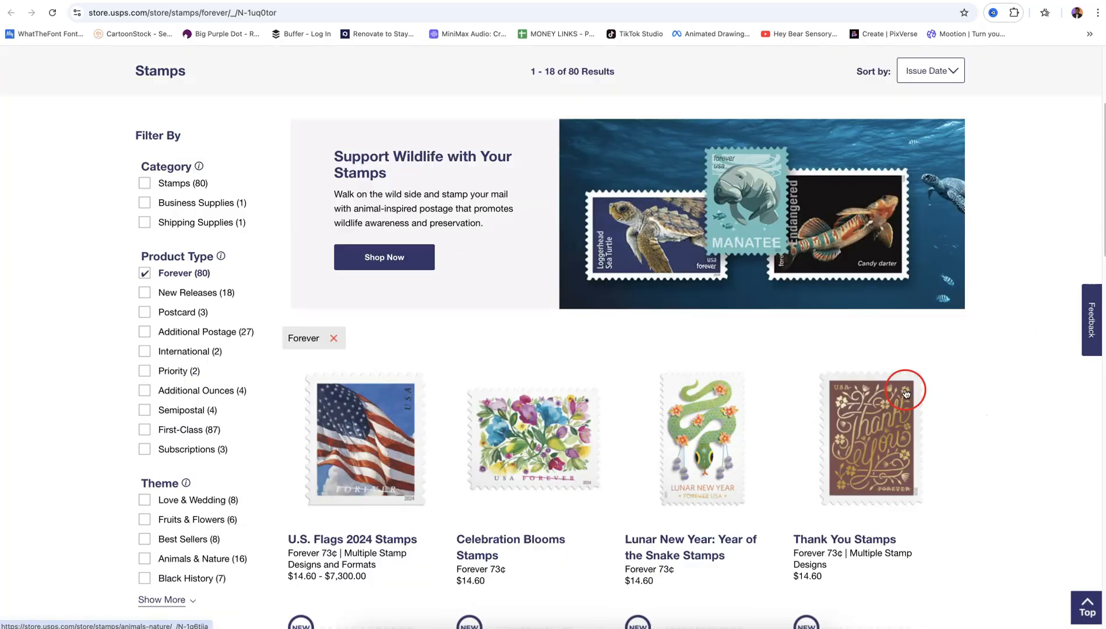
scroll(905, 388, down, 5)
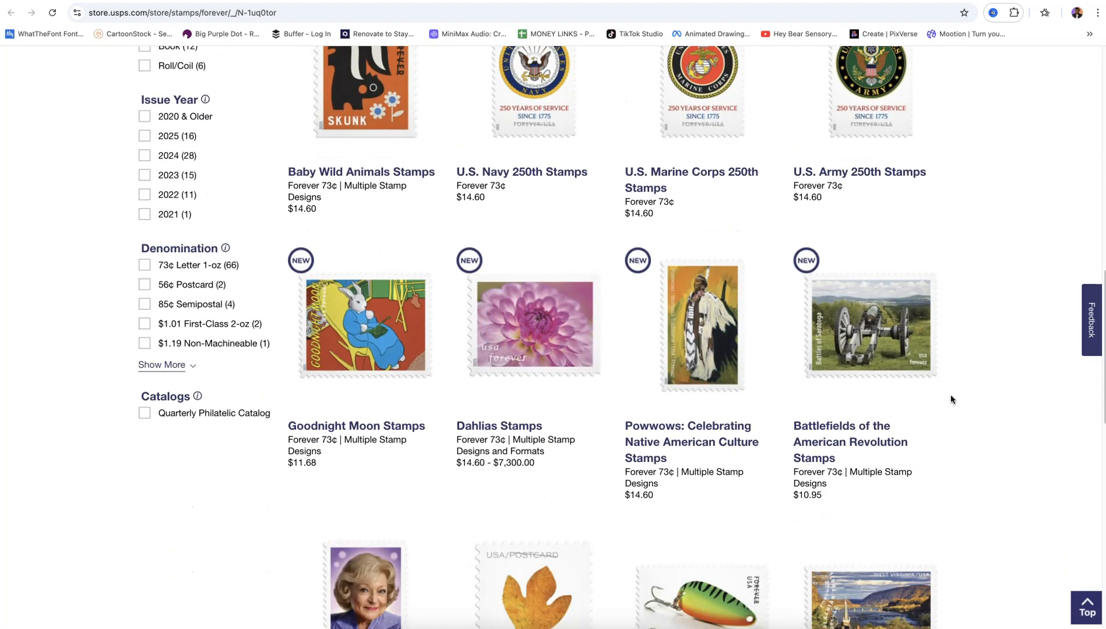
scroll(951, 399, up, 15)
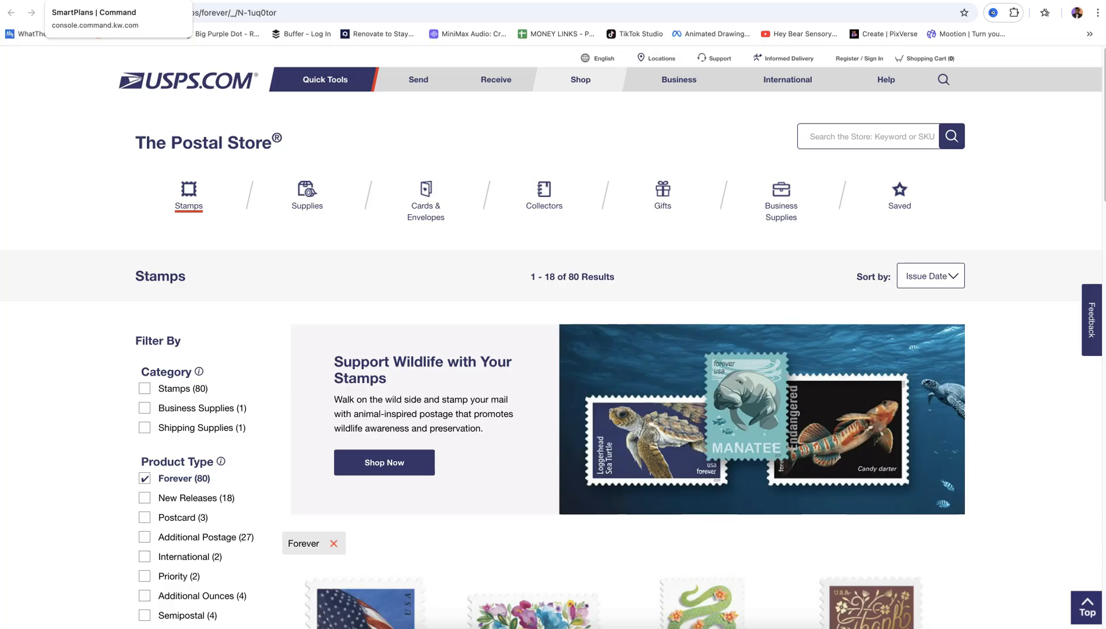
Back in the SmartPlan editor, review the Day 28 follow-up call and Day 33 follow-up email steps
click(93, 1)
scroll(714, 274, down, 2)
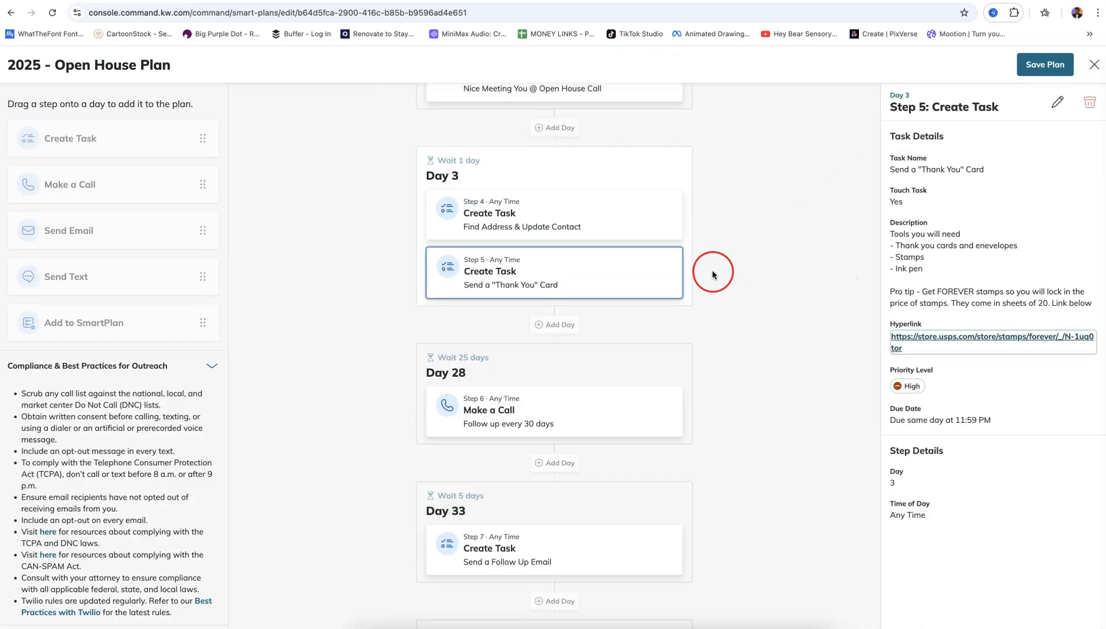
click(614, 413)
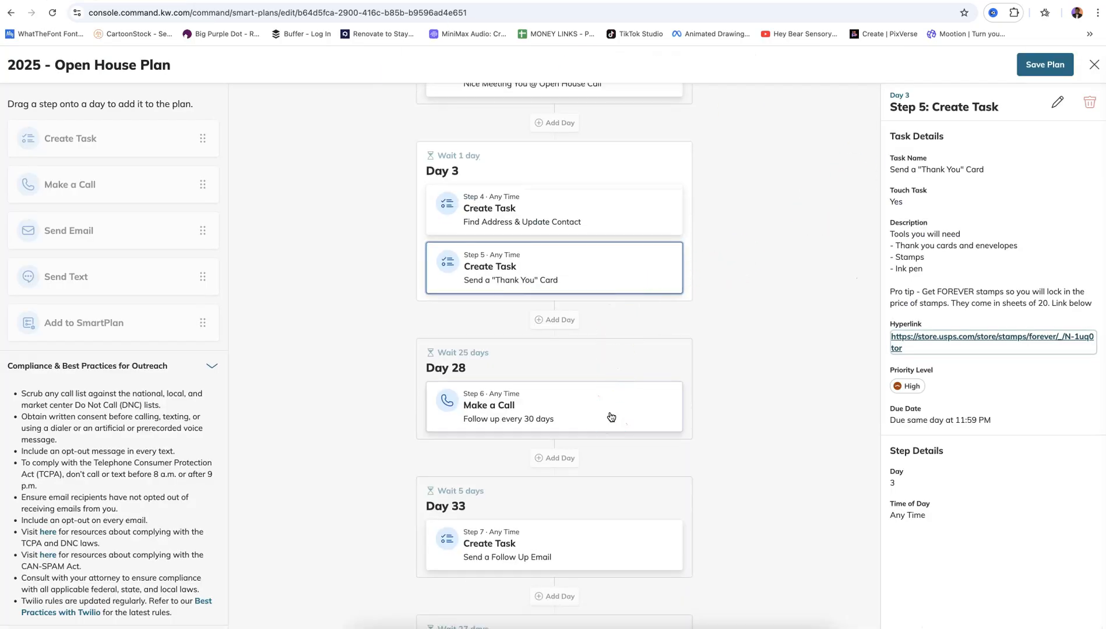
scroll(614, 413, down, 4)
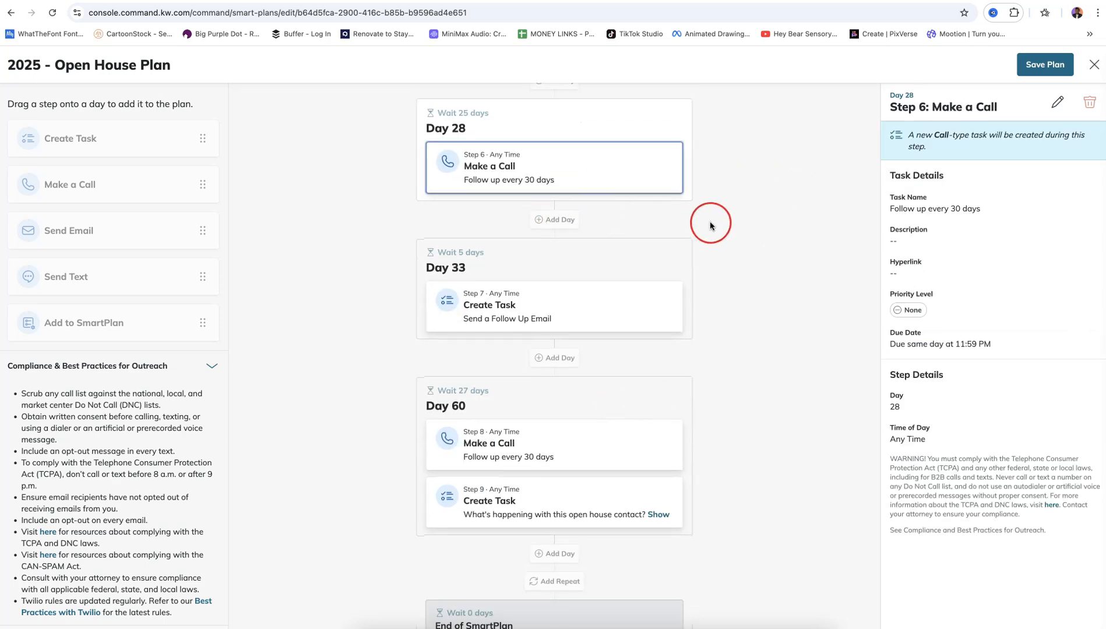
click(606, 307)
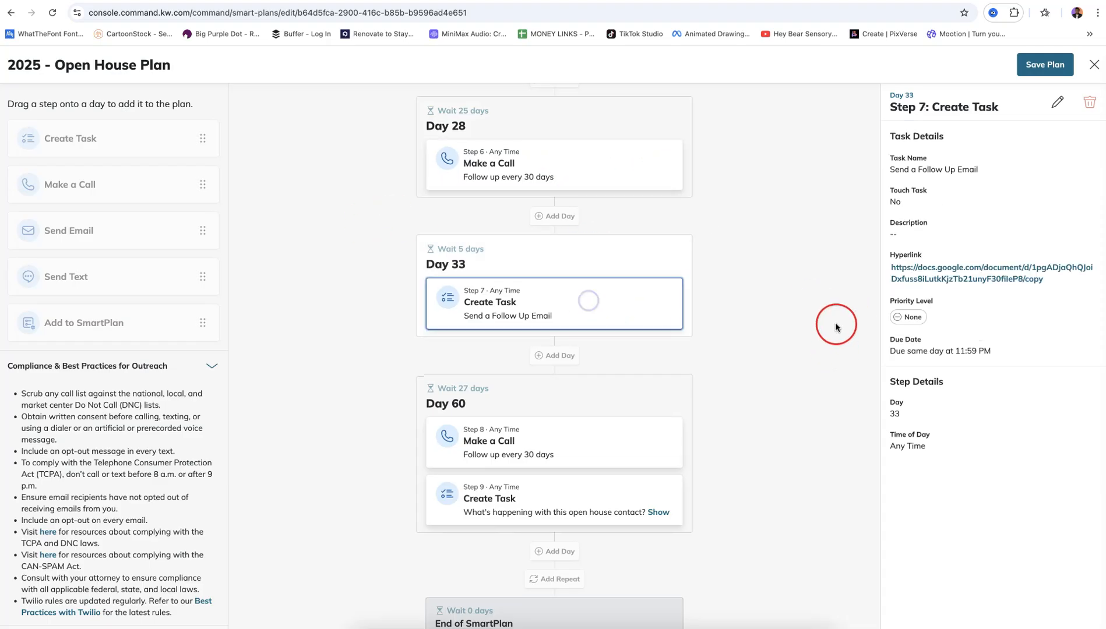
Review the Day 60 follow-up call and the open house contact review task
scroll(627, 393, down, 1)
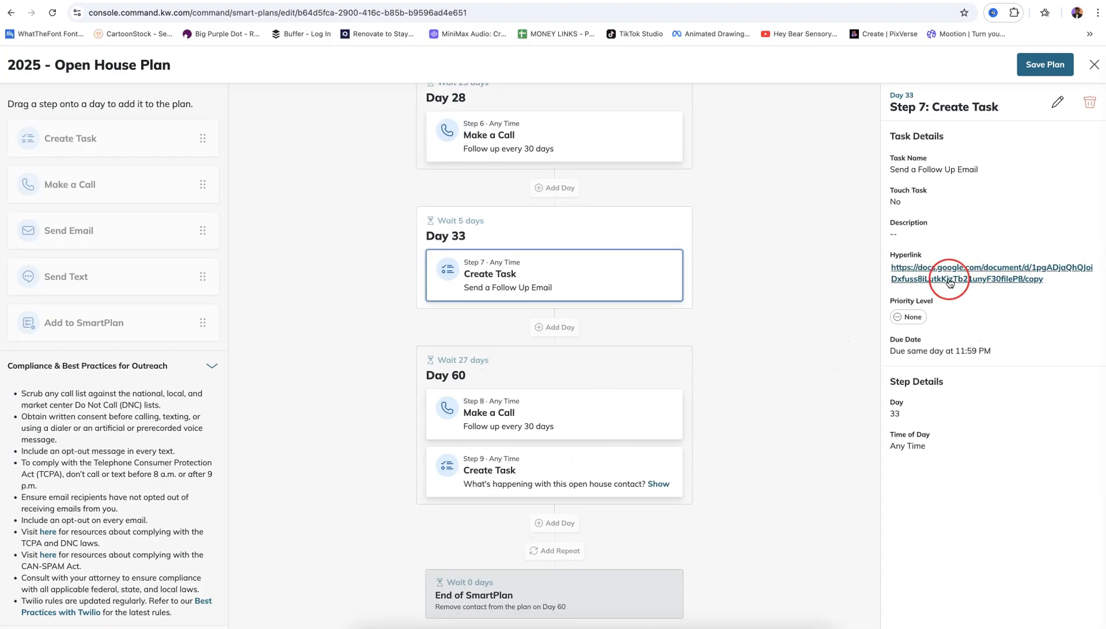
click(619, 419)
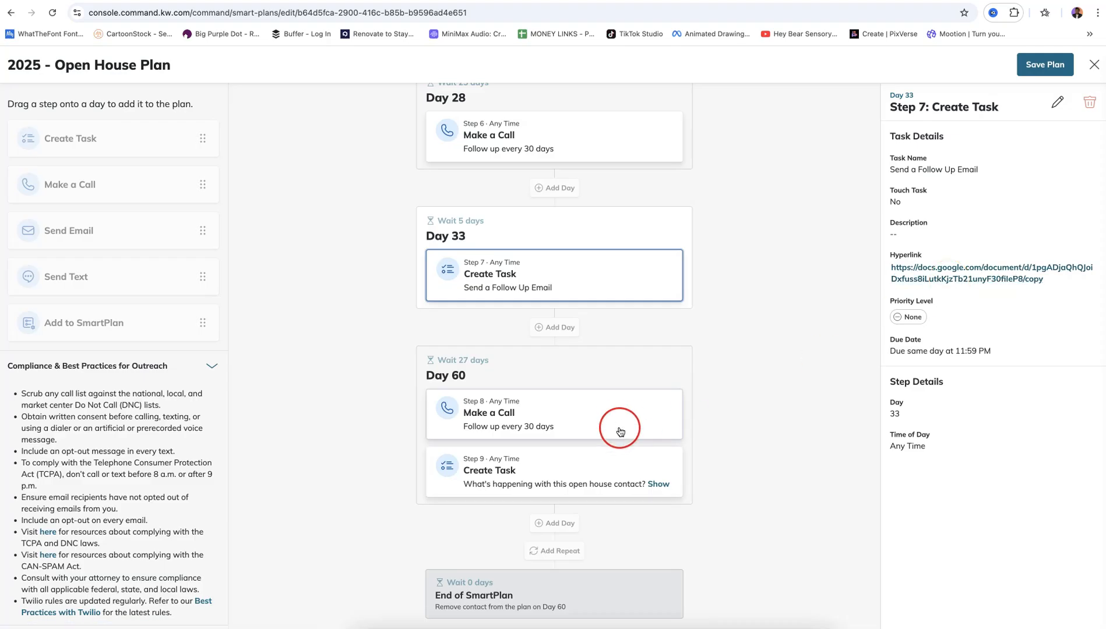
click(589, 464)
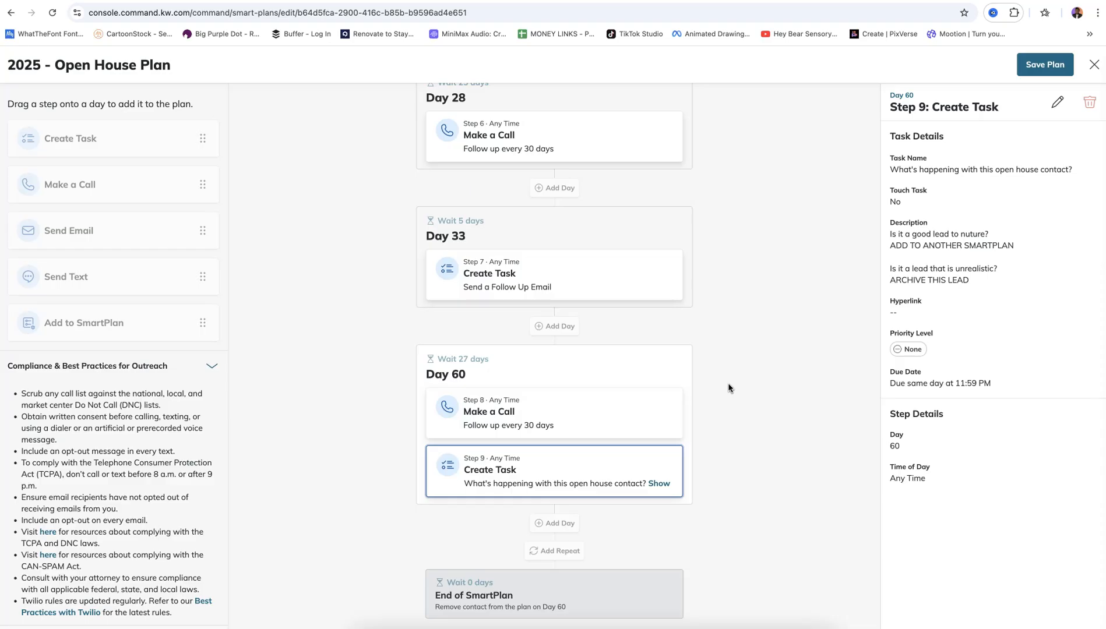
click(637, 294)
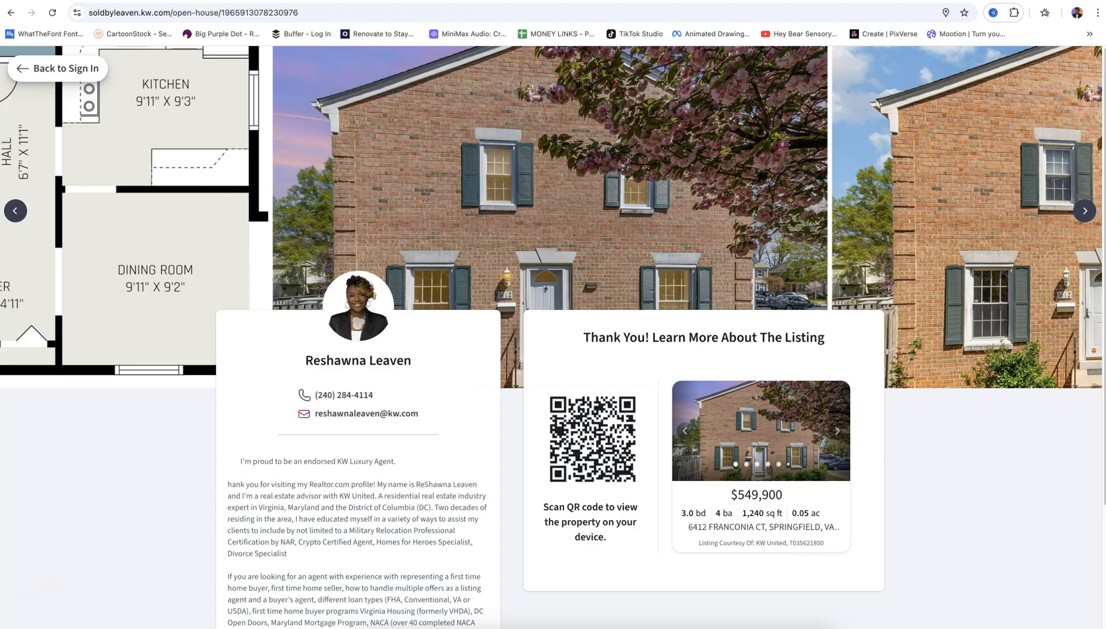
Bring up the $549,900 listing's open-house thank-you page and select its full web address
click(993, 317)
click(757, 279)
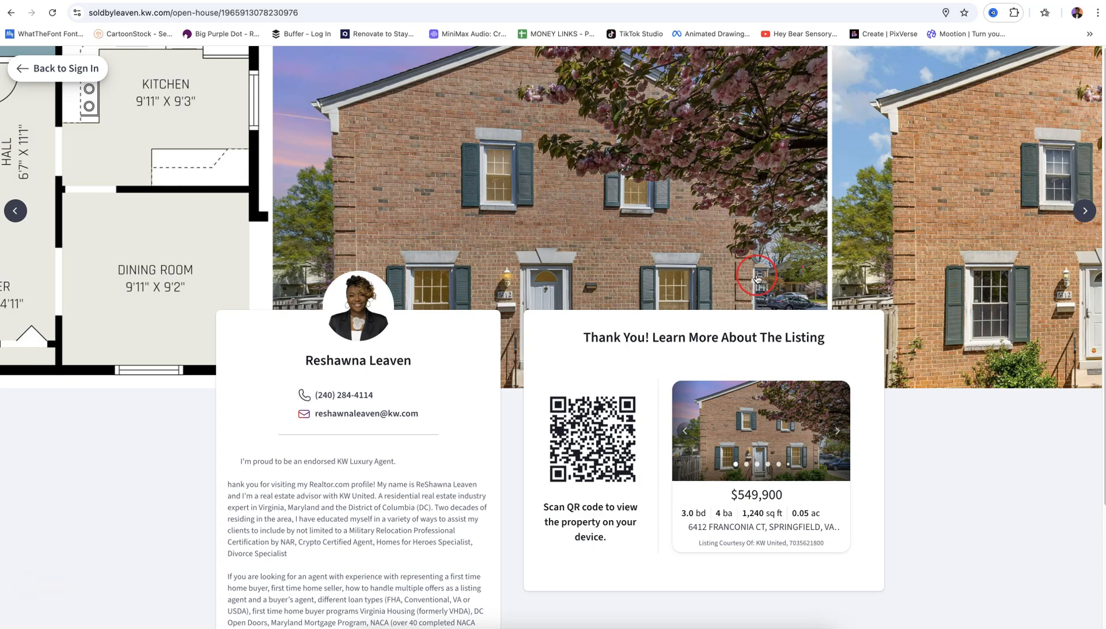
click(281, 14)
drag(151, 25, 90, 12)
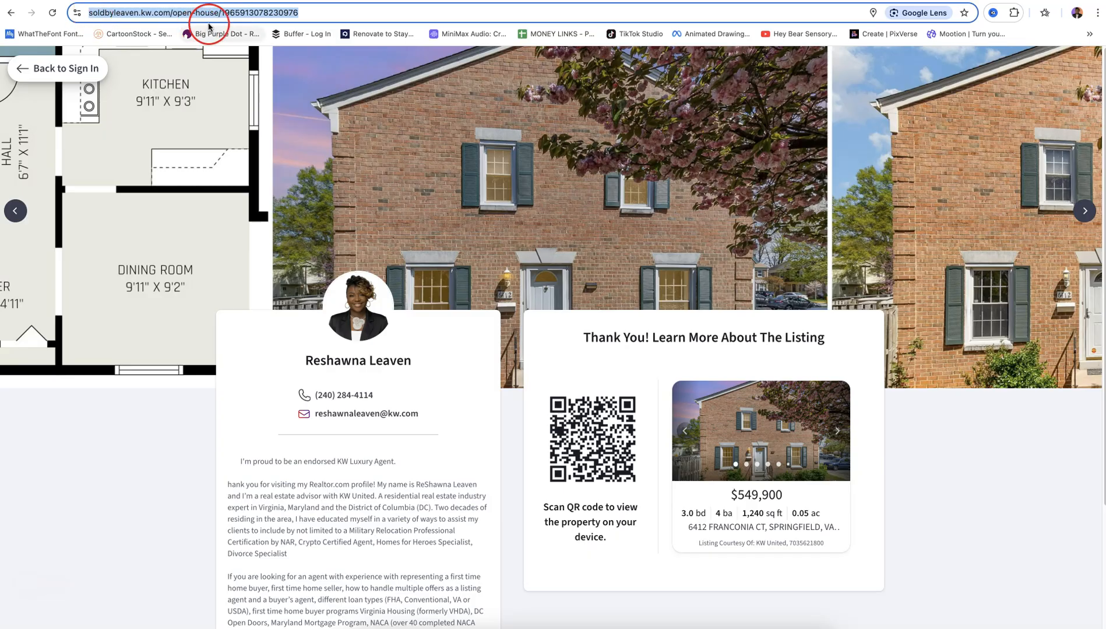